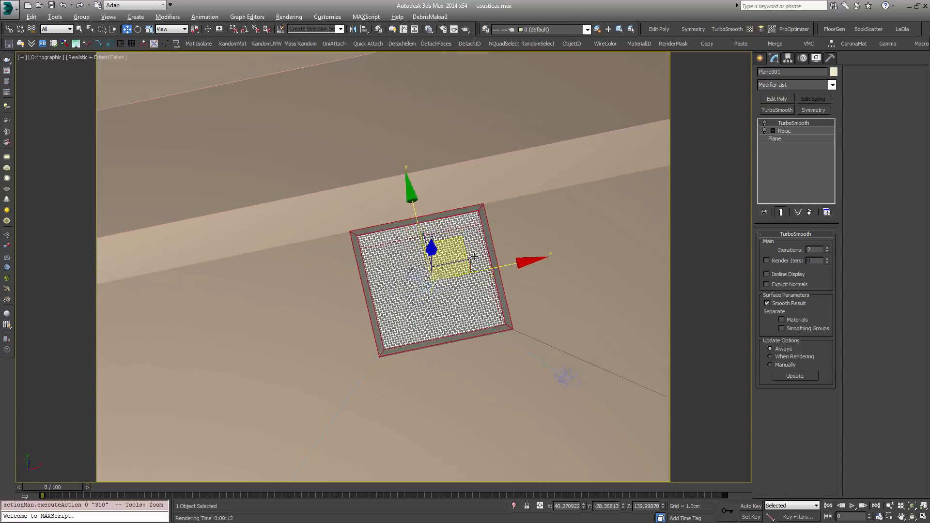
# Examine the scene layout in shaded and wireframe display, selecting the long box and the VRaySun light.
pyautogui.scroll(-3, 458, 241)
pyautogui.scroll(2, 548, 224)
pyautogui.click(548, 224)
pyautogui.scroll(-5, 548, 223)
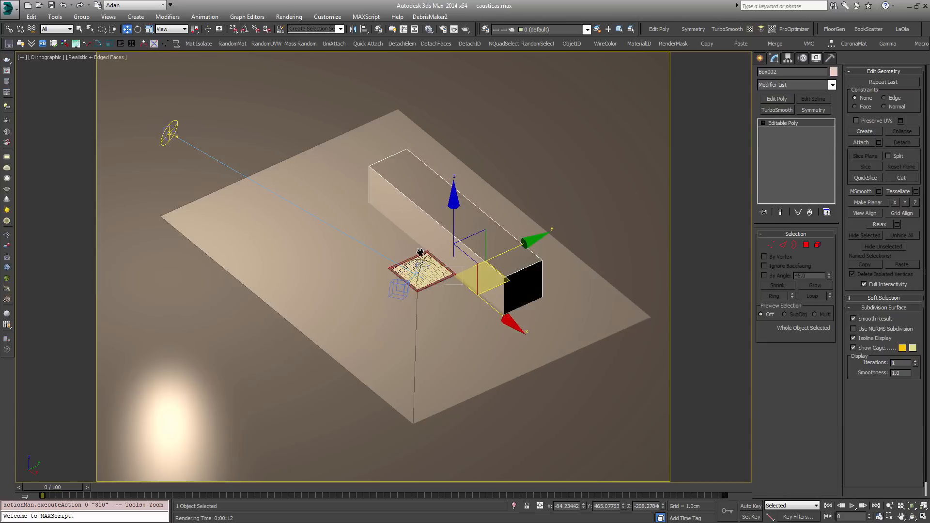
pyautogui.moveTo(548, 224); pyautogui.dragTo(614, 286, button='middle')
pyautogui.press('F3')
pyautogui.click(244, 182)
pyautogui.keyDown('alt'); pyautogui.moveTo(243, 183); pyautogui.dragTo(270, 243, button='middle'); pyautogui.keyUp('alt')
pyautogui.keyDown('alt'); pyautogui.moveTo(346, 210); pyautogui.dragTo(283, 170, button='middle'); pyautogui.keyUp('alt')
pyautogui.moveTo(476, 383); pyautogui.dragTo(459, 323, button='middle')
pyautogui.scroll(4, 459, 323)
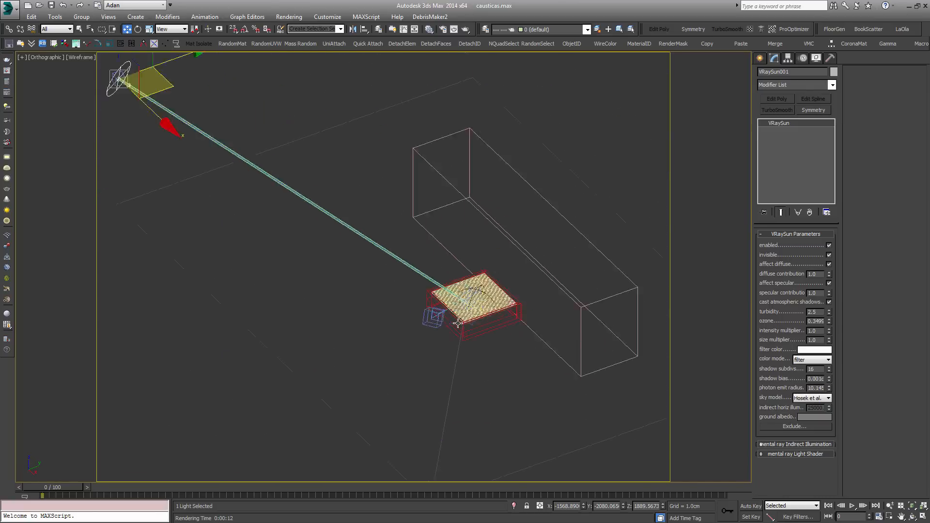
# Select the water plane and inspect it up close inside the pool in shaded display.
pyautogui.click(517, 265)
pyautogui.press('F3')
pyautogui.scroll(1, 531, 270)
pyautogui.moveTo(530, 270)
pyautogui.keyDown('alt'); pyautogui.mouseDown(button='middle')
pyautogui.moveTo(558, 269)
pyautogui.moveTo(582, 227)
pyautogui.mouseUp(button='middle'); pyautogui.keyUp('alt')
pyautogui.moveTo(581, 226); pyautogui.dragTo(422, 293, button='middle')
pyautogui.scroll(4, 464, 289)
pyautogui.moveTo(422, 293); pyautogui.dragTo(625, 313, button='middle')
pyautogui.keyDown('alt'); pyautogui.moveTo(625, 313); pyautogui.dragTo(598, 310, button='middle'); pyautogui.keyUp('alt')
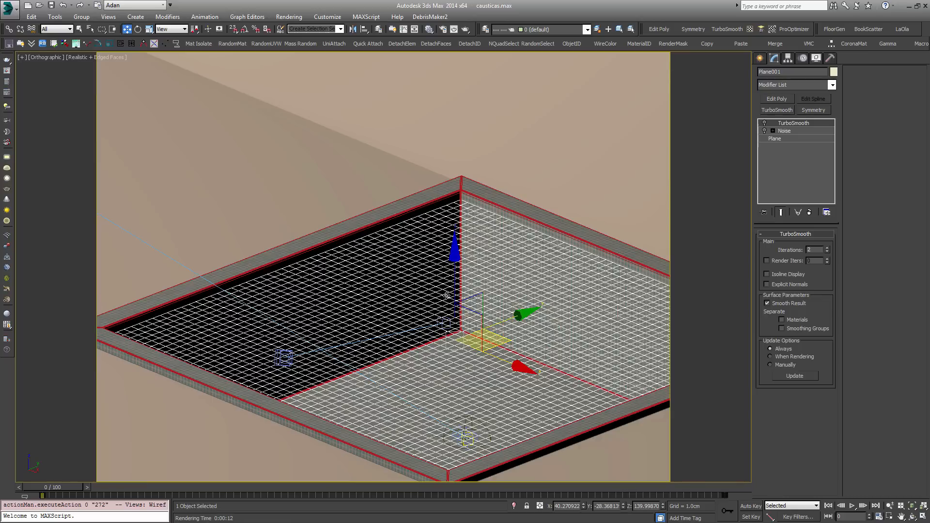
pyautogui.moveTo(490, 304); pyautogui.dragTo(453, 270, button='middle')
pyautogui.keyDown('alt'); pyautogui.moveTo(453, 270); pyautogui.dragTo(452, 276, button='middle'); pyautogui.keyUp('alt')
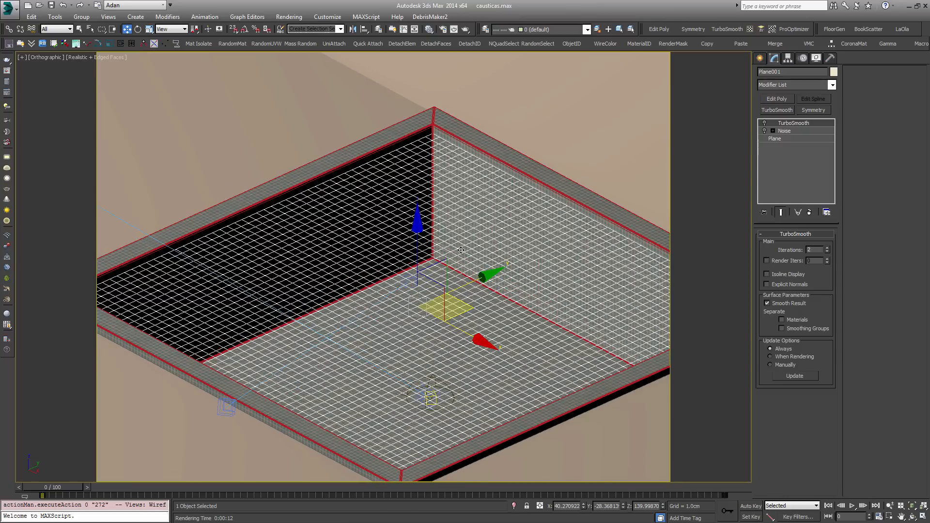
# Turn on the Noise and TurboSmooth modifiers of the water plane.
pyautogui.click(795, 132)
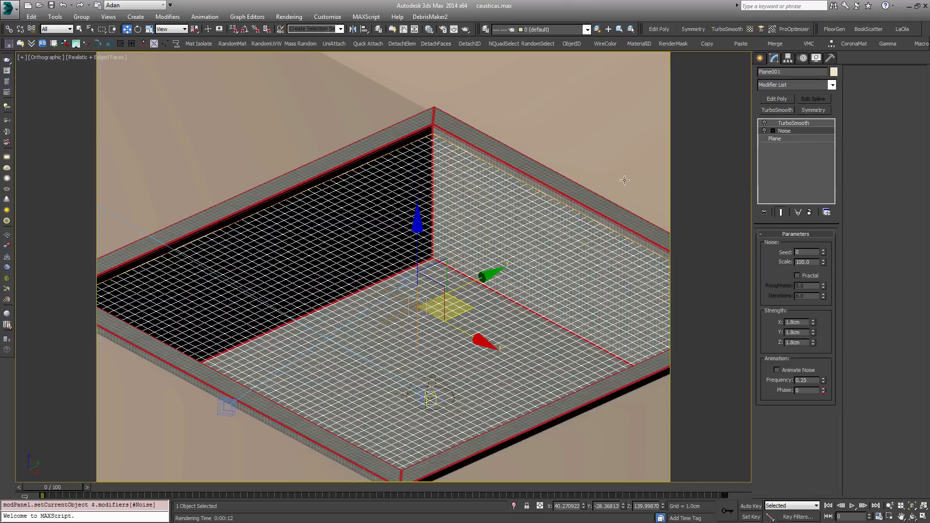
pyautogui.click(764, 131)
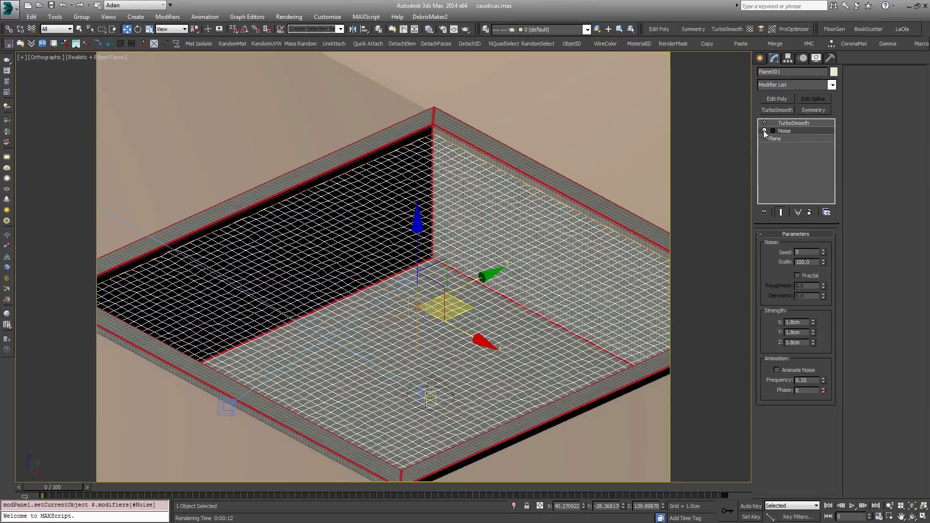
pyautogui.click(764, 131)
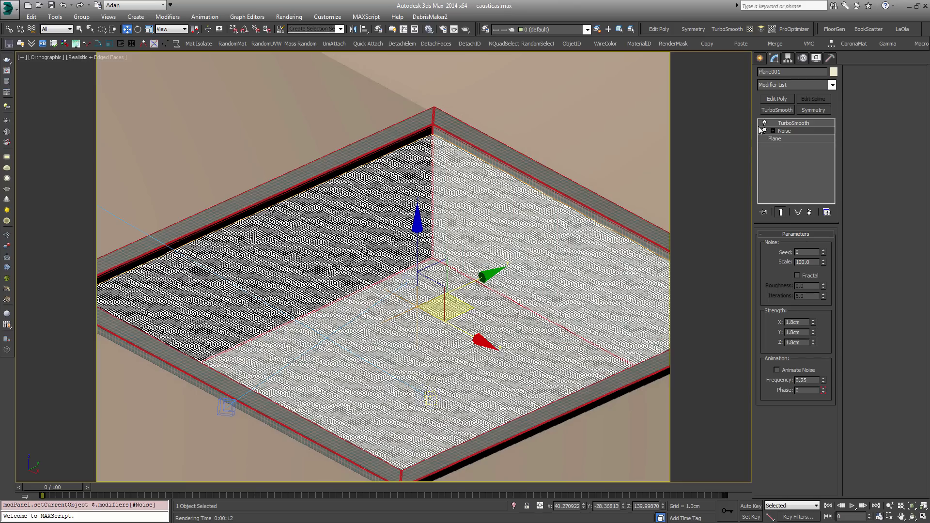
pyautogui.press('F4')
pyautogui.moveTo(405, 281); pyautogui.dragTo(415, 278, button='middle')
pyautogui.press('F4')
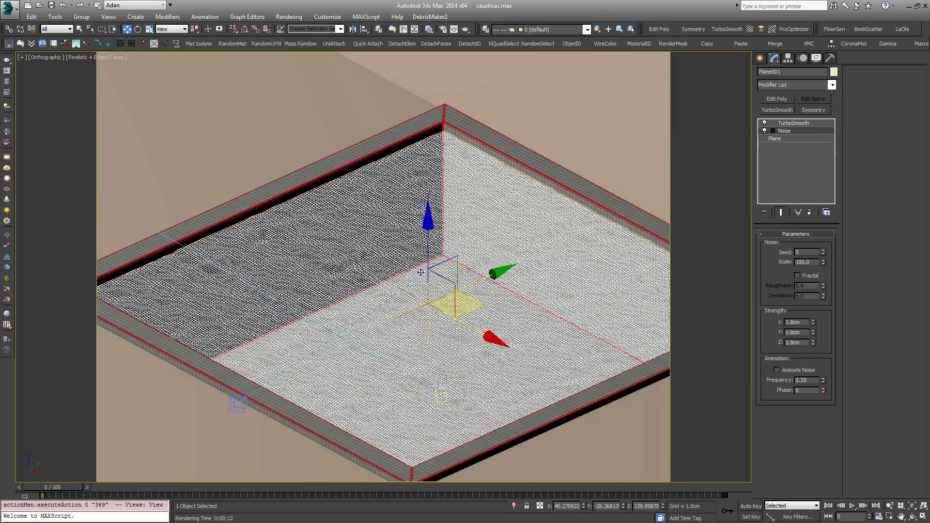
# Review the water plane's base dimensions and segments and its Noise modifier settings.
pyautogui.click(790, 139)
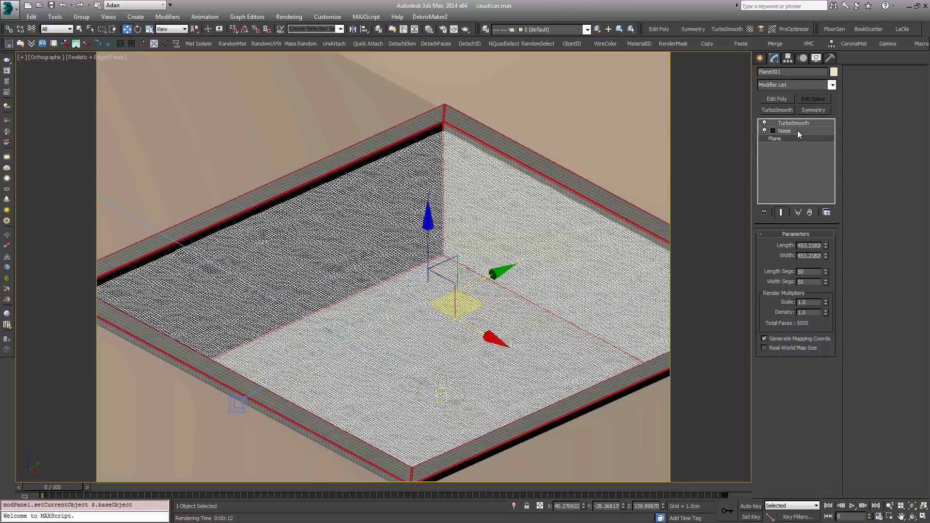
pyautogui.click(797, 130)
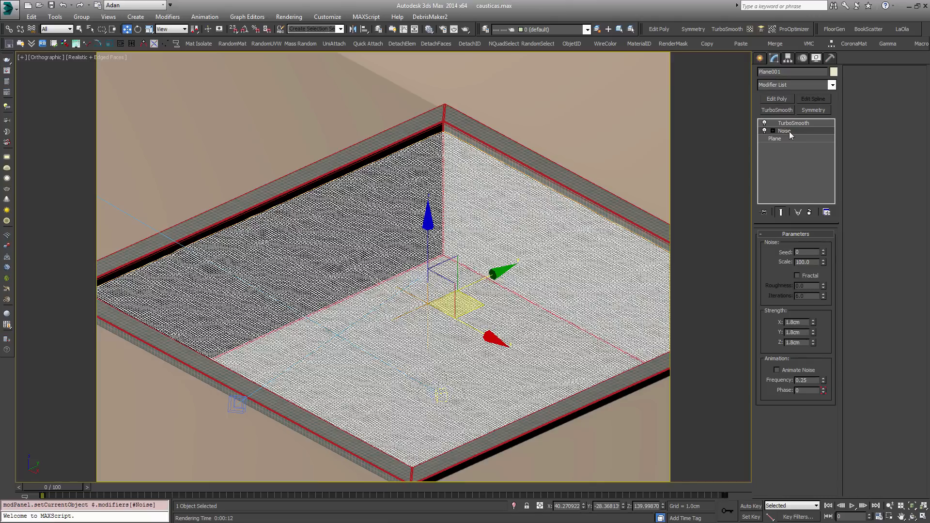
pyautogui.moveTo(417, 356); pyautogui.dragTo(383, 359, button='middle')
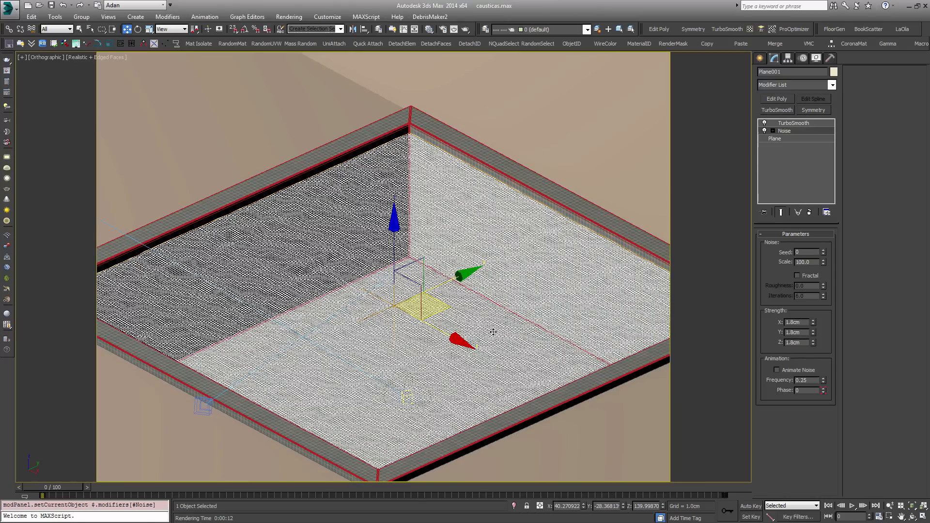
# Try lifting the water plane straight up above the pool frame and undo the move.
pyautogui.click(802, 125)
pyautogui.moveTo(395, 262); pyautogui.dragTo(395, 177)
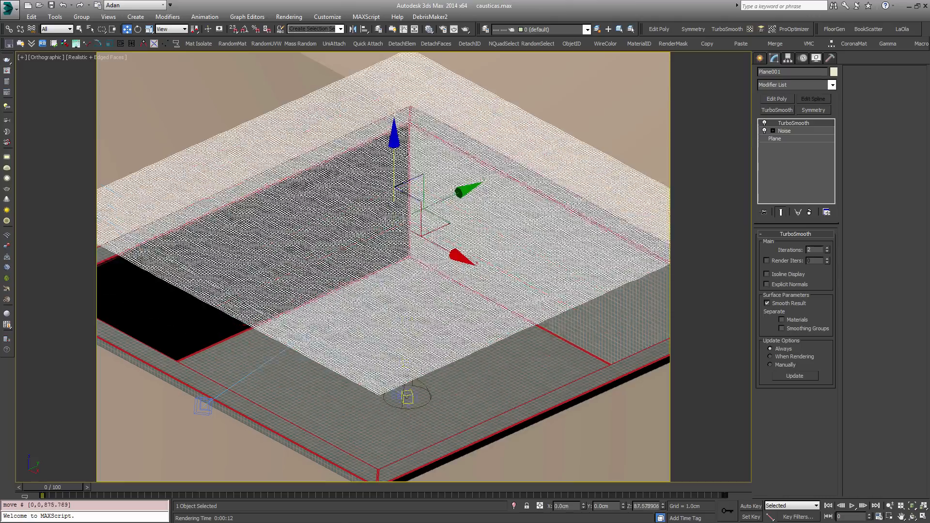
pyautogui.hotkey('ctrl', 'z')
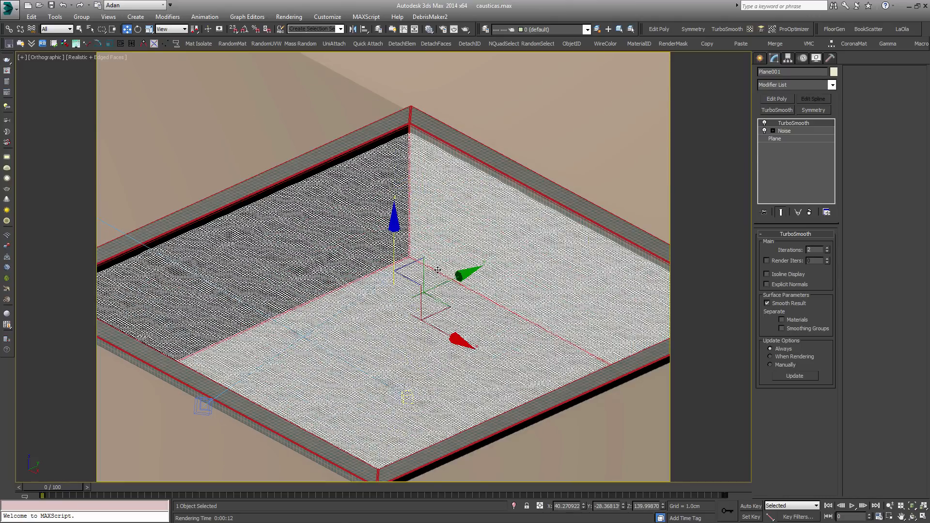
# Open the material editor and inspect the diffuse color of Material #26.
pyautogui.moveTo(420, 302); pyautogui.dragTo(426, 284, button='middle')
pyautogui.press('m')
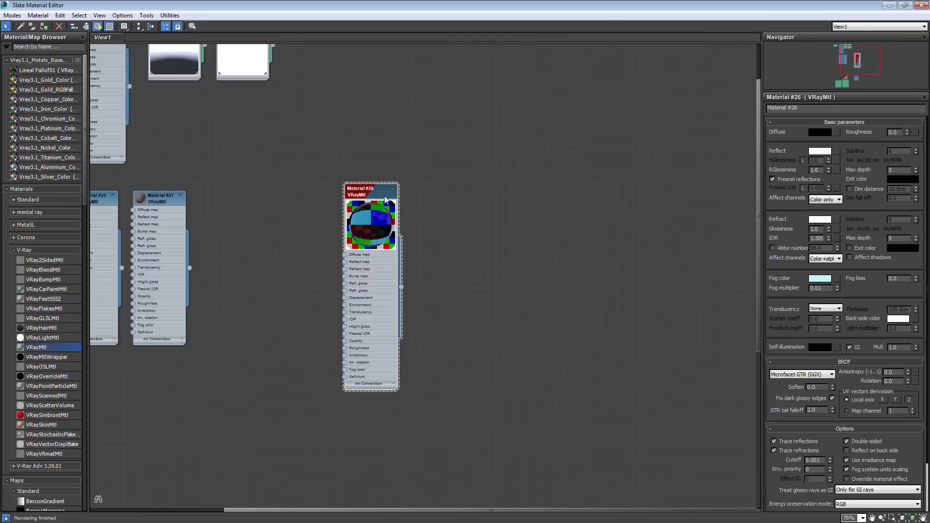
pyautogui.scroll(4, 387, 194)
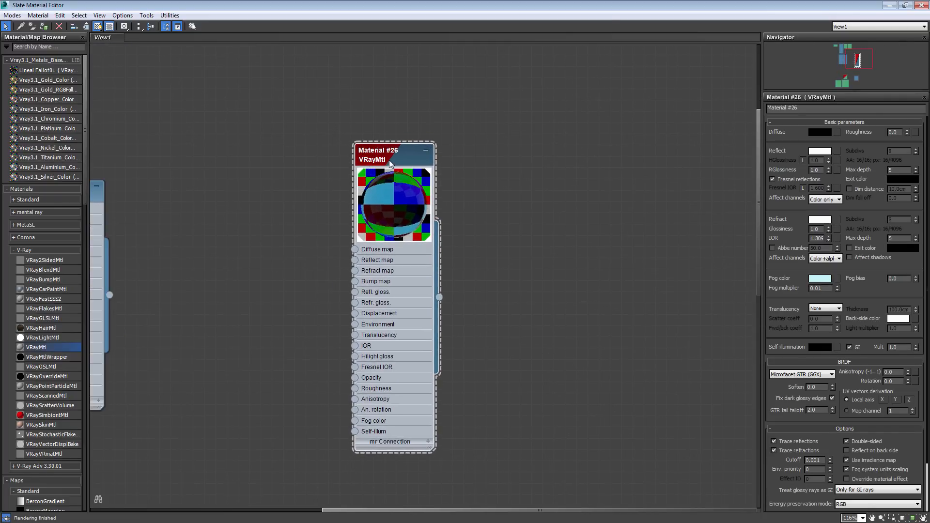
pyautogui.moveTo(390, 163); pyautogui.dragTo(407, 167)
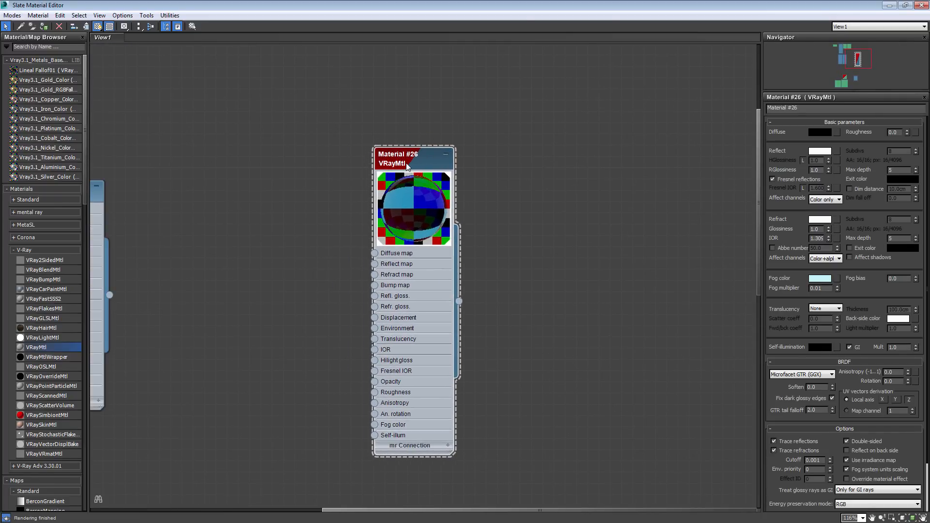
pyautogui.rightClick(407, 164)
pyautogui.click(399, 157)
pyautogui.click(819, 133)
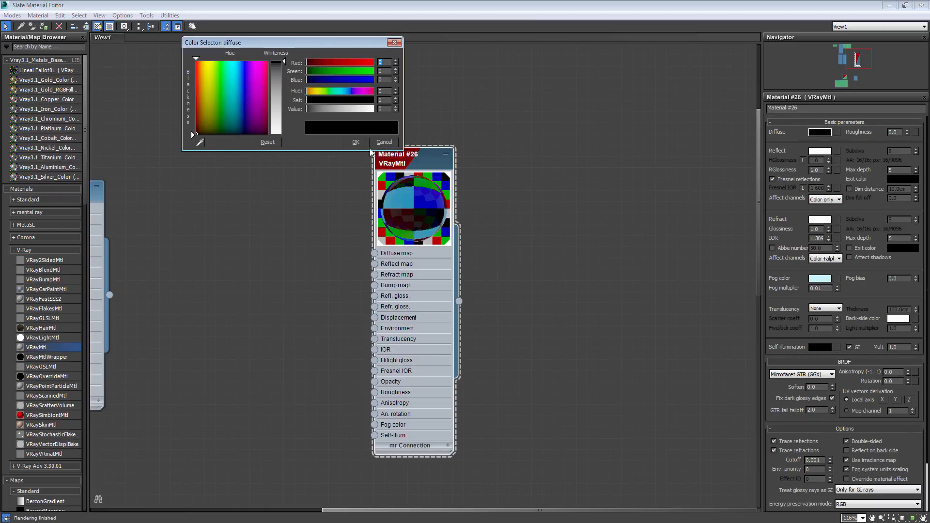
pyautogui.click(356, 142)
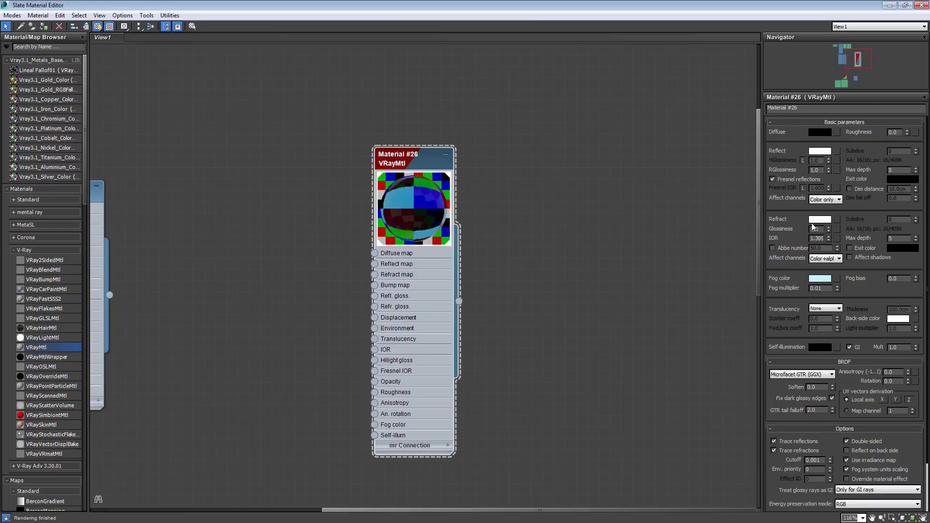
# Set the refraction IOR of Material #26 to 1.32.
pyautogui.moveTo(818, 238); pyautogui.dragTo(859, 242)
pyautogui.click(791, 239)
pyautogui.moveTo(823, 238); pyautogui.dragTo(924, 248)
pyautogui.write('1.32')
pyautogui.press('Return')
# Inspect the fog multiplier and fog color of Material #26 without changing them.
pyautogui.click(829, 288)
pyautogui.click(820, 278)
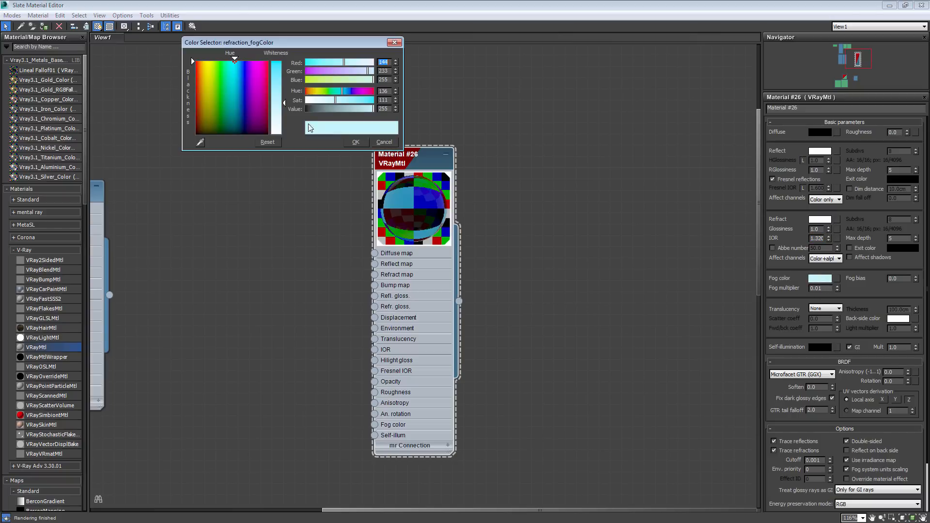
pyautogui.click(356, 143)
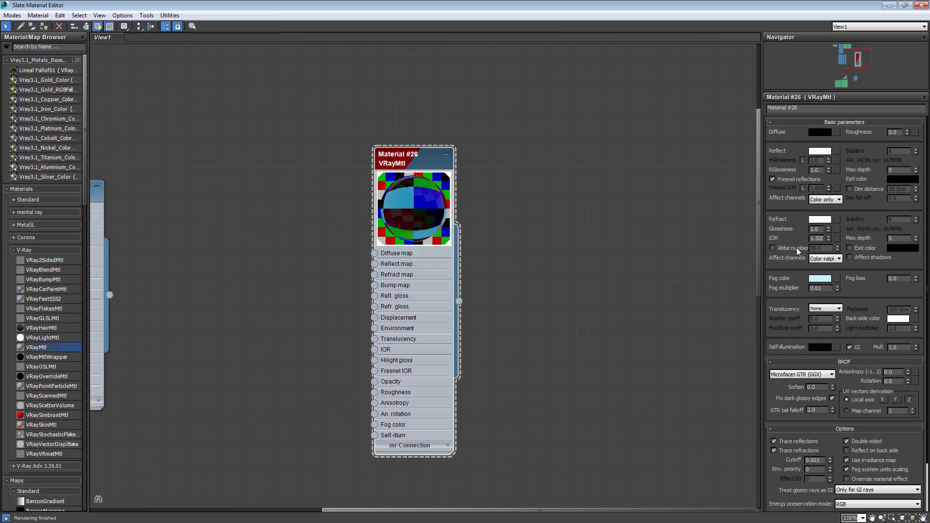
pyautogui.moveTo(409, 164); pyautogui.dragTo(443, 153)
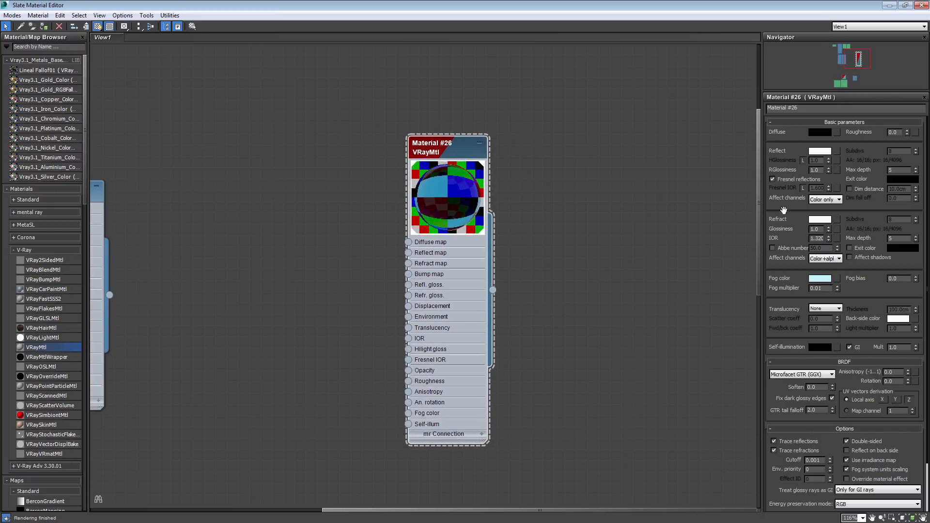
# Try the refraction Affect shadows option of Material #26 and switch it back off.
pyautogui.click(868, 258)
pyautogui.click(868, 259)
pyautogui.moveTo(469, 153); pyautogui.dragTo(265, 164)
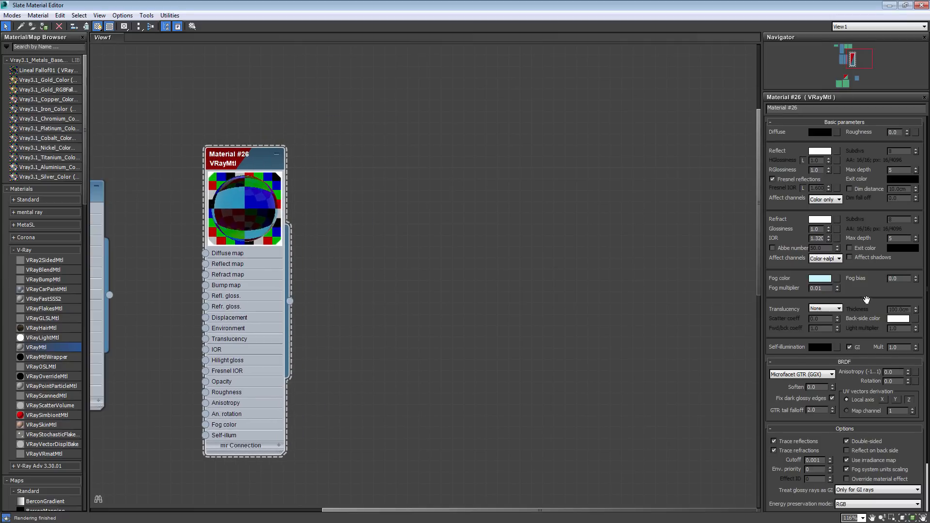
# Review the Options and Maps settings of Material #26 and close the material editor.
pyautogui.moveTo(871, 299); pyautogui.dragTo(862, 189)
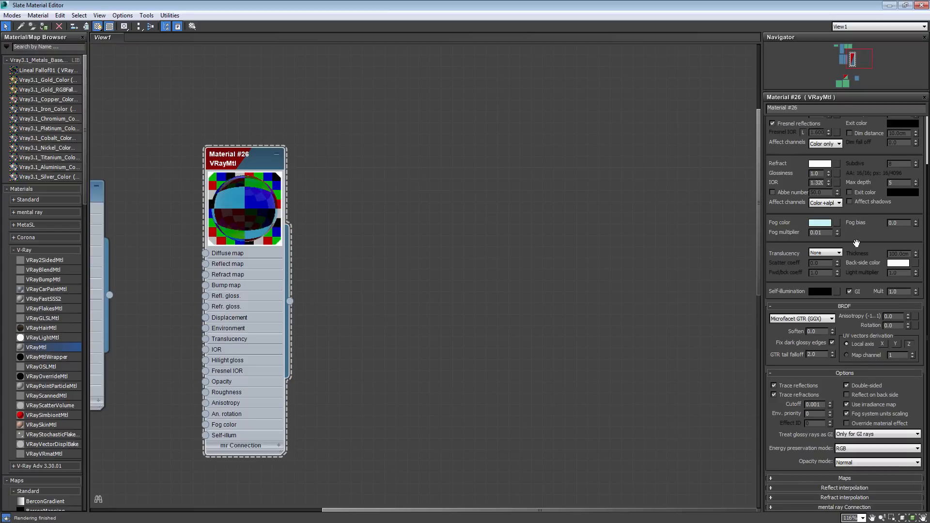
pyautogui.click(817, 478)
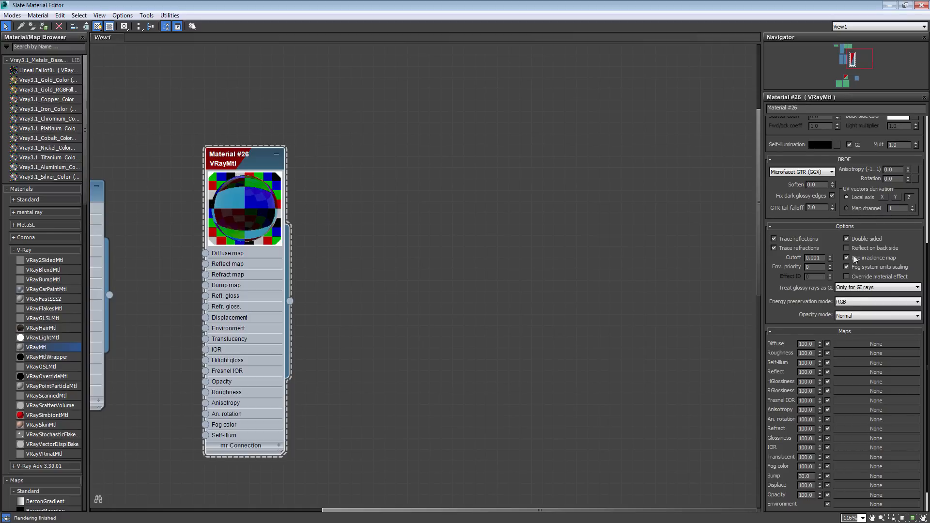
pyautogui.moveTo(831, 257); pyautogui.dragTo(863, 507)
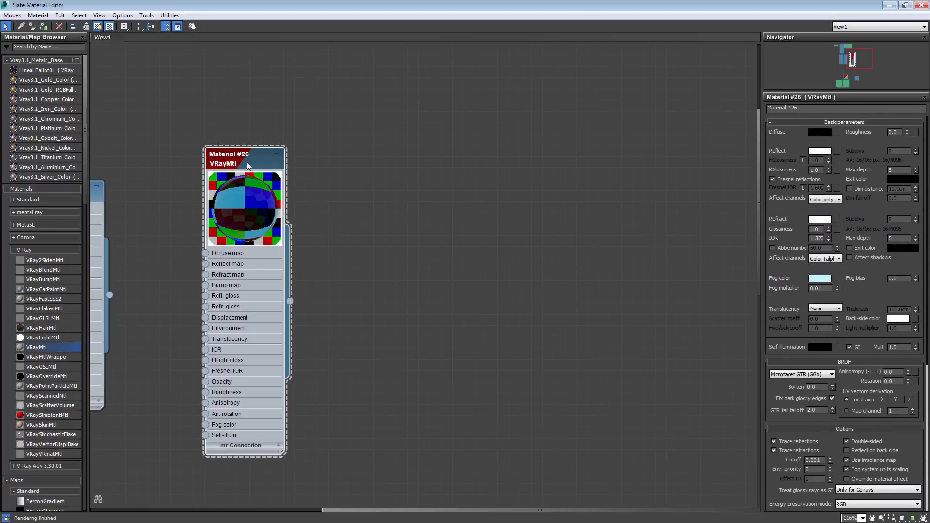
pyautogui.moveTo(247, 166); pyautogui.dragTo(357, 132)
pyautogui.click(922, 5)
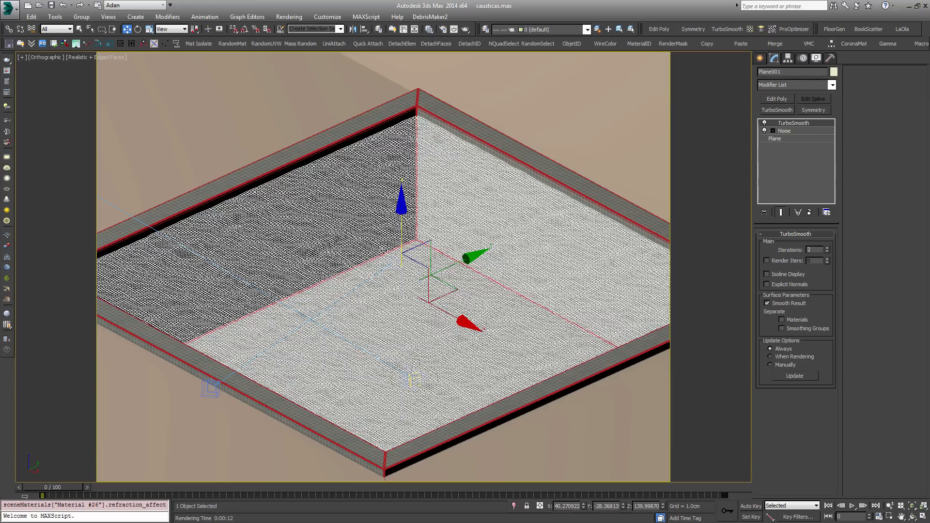
# Enable Caustics in the V-Ray global illumination render settings and fit the settings window on screen.
pyautogui.moveTo(384, 250); pyautogui.dragTo(453, 232, button='middle')
pyautogui.scroll(-9, 452, 232)
pyautogui.scroll(1, 429, 194)
pyautogui.moveTo(429, 195); pyautogui.dragTo(410, 142, button='middle')
pyautogui.scroll(3, 416, 250)
pyautogui.scroll(2, 400, 240)
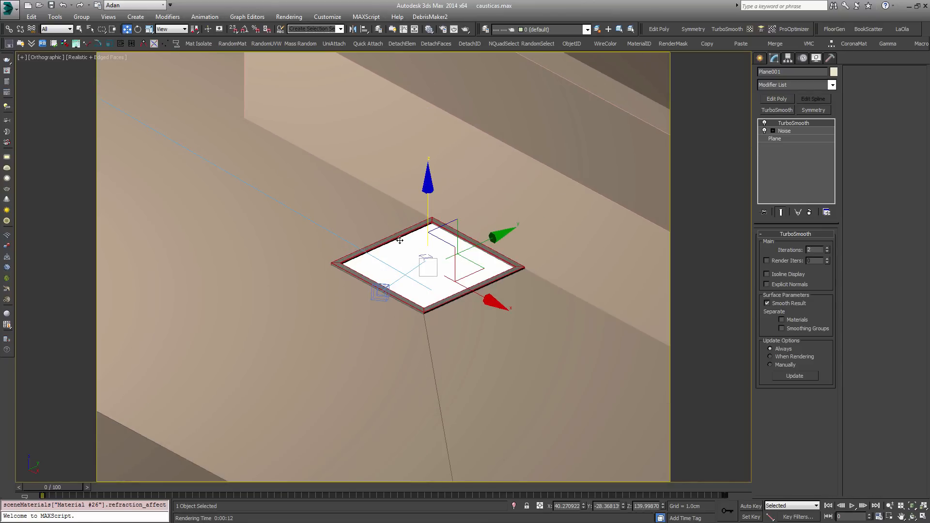
pyautogui.click(7, 82)
pyautogui.moveTo(83, 14); pyautogui.dragTo(177, 52)
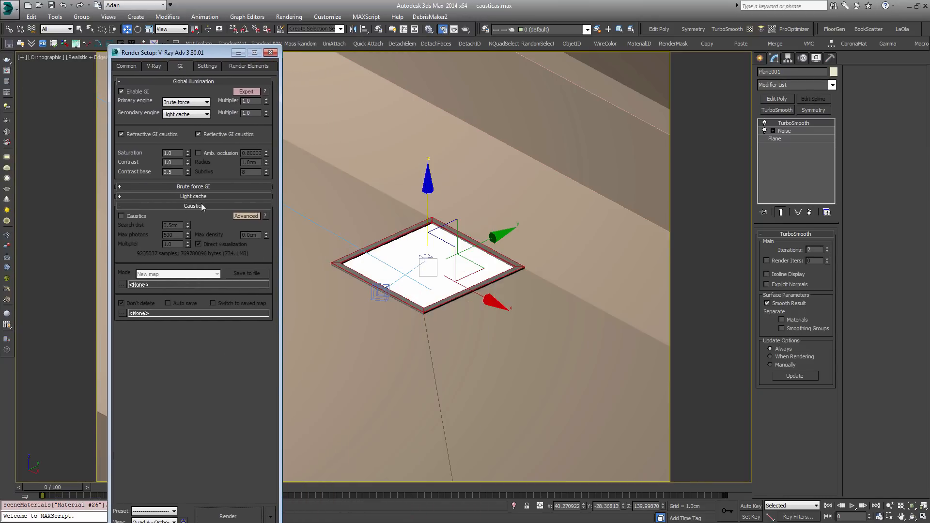
pyautogui.click(121, 216)
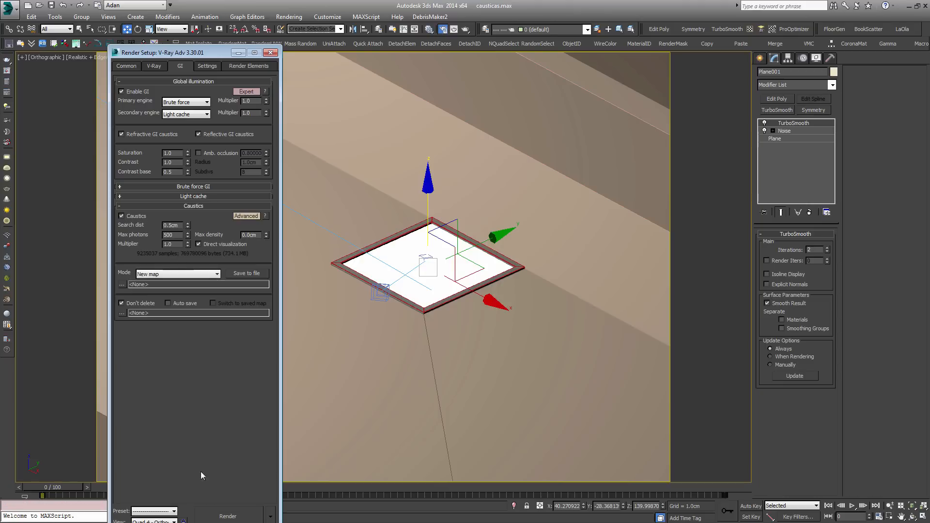
pyautogui.moveTo(197, 45); pyautogui.dragTo(198, 26)
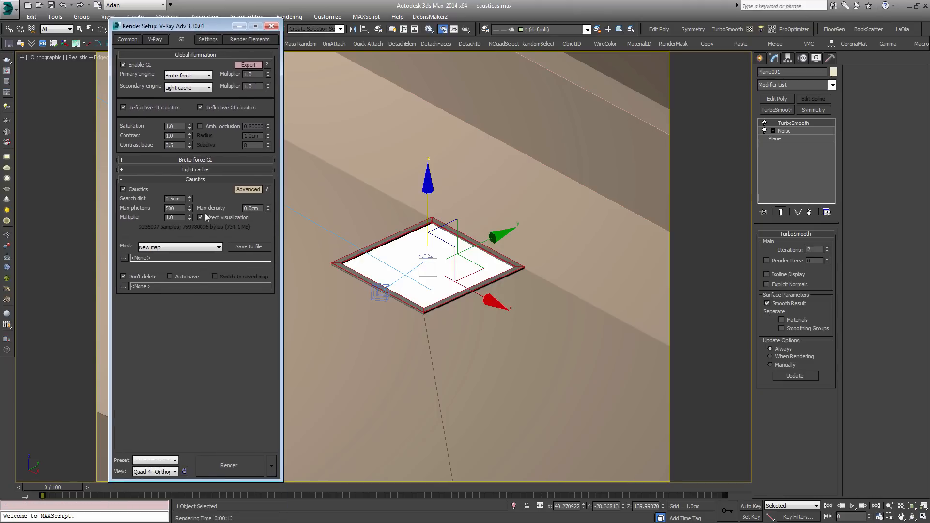
pyautogui.moveTo(183, 480); pyautogui.dragTo(183, 337)
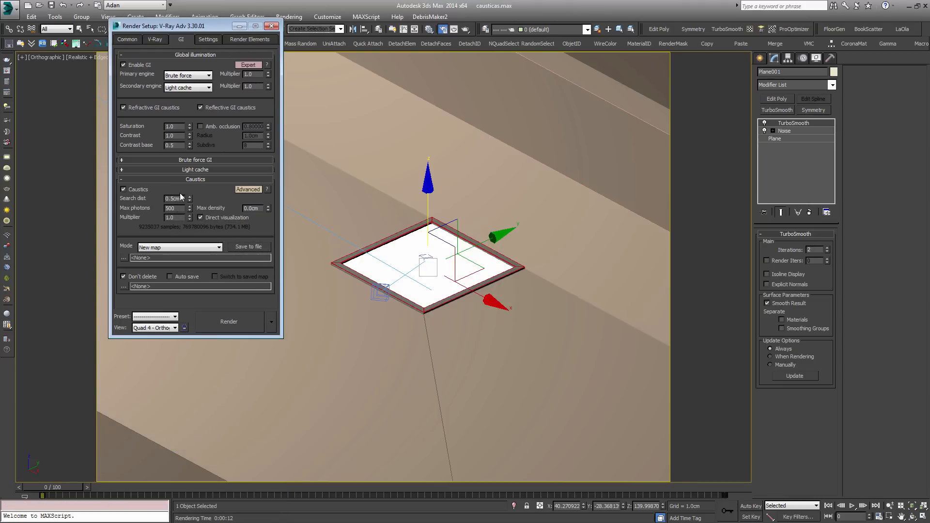
# Examine the Search dist and Max photons settings of the caustics.
pyautogui.moveTo(177, 197)
pyautogui.doubleClick(172, 199)
pyautogui.doubleClick(172, 209)
pyautogui.doubleClick(173, 199)
pyautogui.click(175, 198)
pyautogui.doubleClick(175, 198)
# Try a Max photons value of 0 for the caustics and revert it.
pyautogui.moveTo(174, 207)
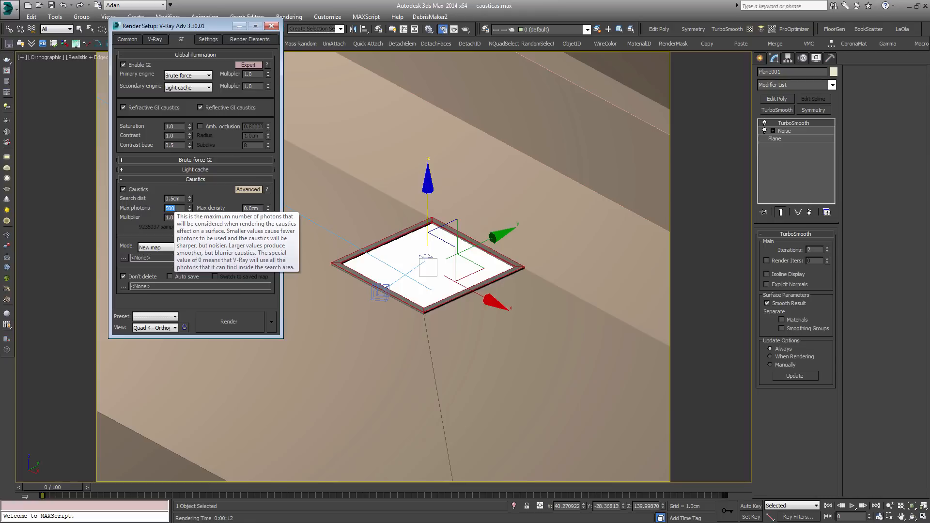
pyautogui.write('0')
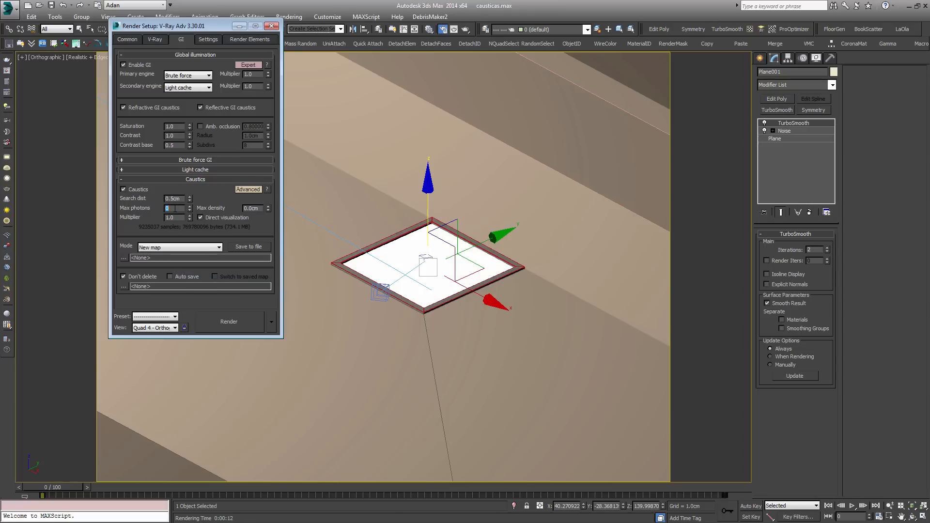
pyautogui.hotkey('ctrl', 'z')
pyautogui.click(180, 209)
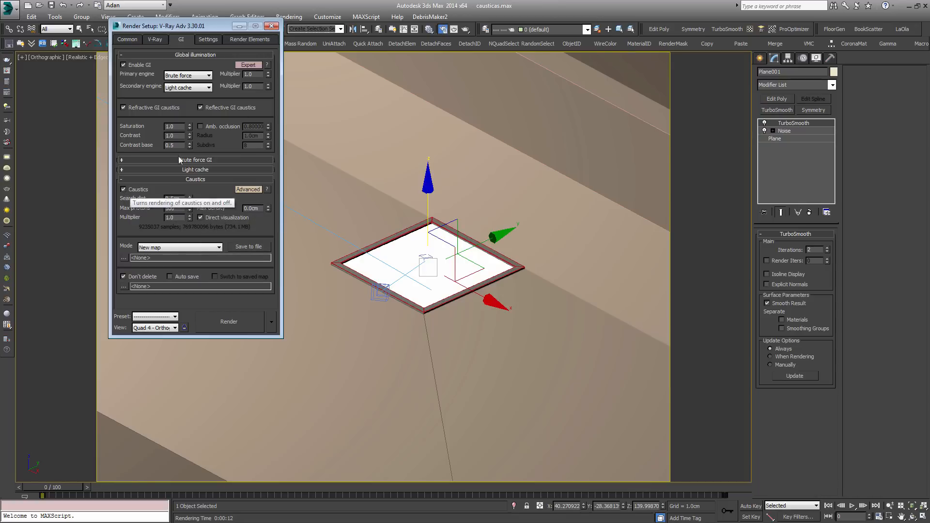
# Close the render settings, render the scene through VRayCam001 and inspect the caustics in the water before stopping the render.
pyautogui.click(271, 26)
pyautogui.press('c')
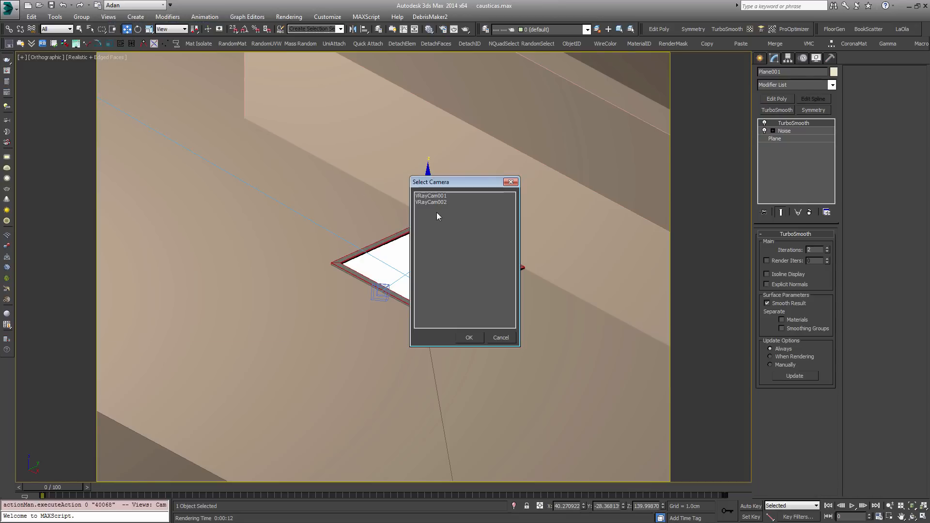
pyautogui.doubleClick(437, 198)
pyautogui.hotkey('shift', 'q')
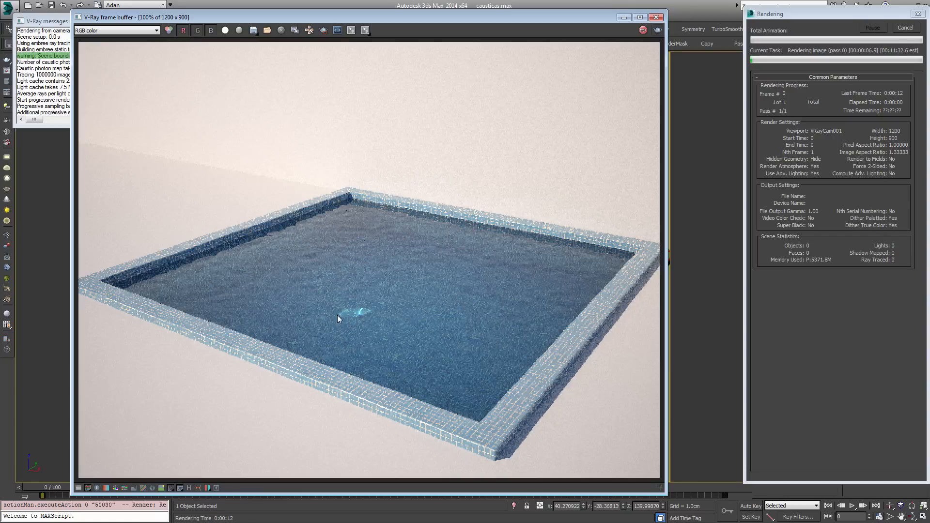
pyautogui.scroll(1, 359, 315)
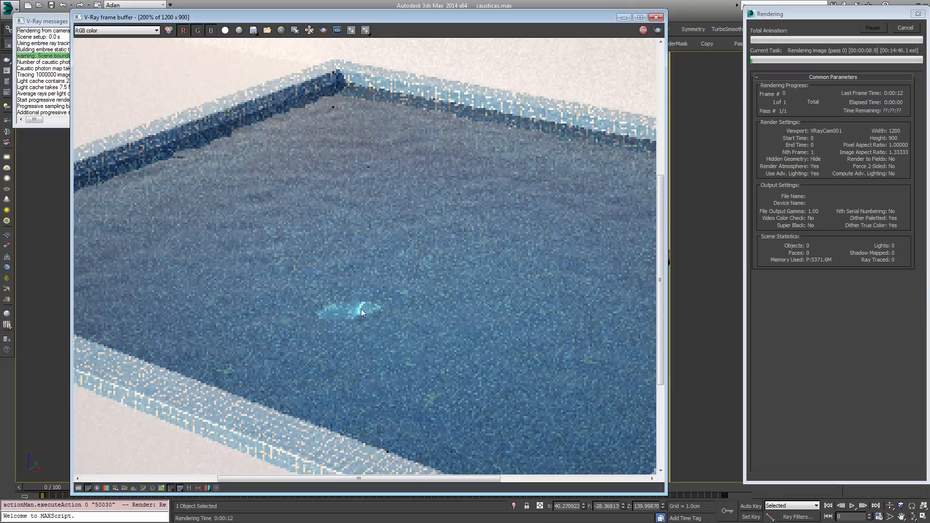
pyautogui.scroll(-1, 336, 318)
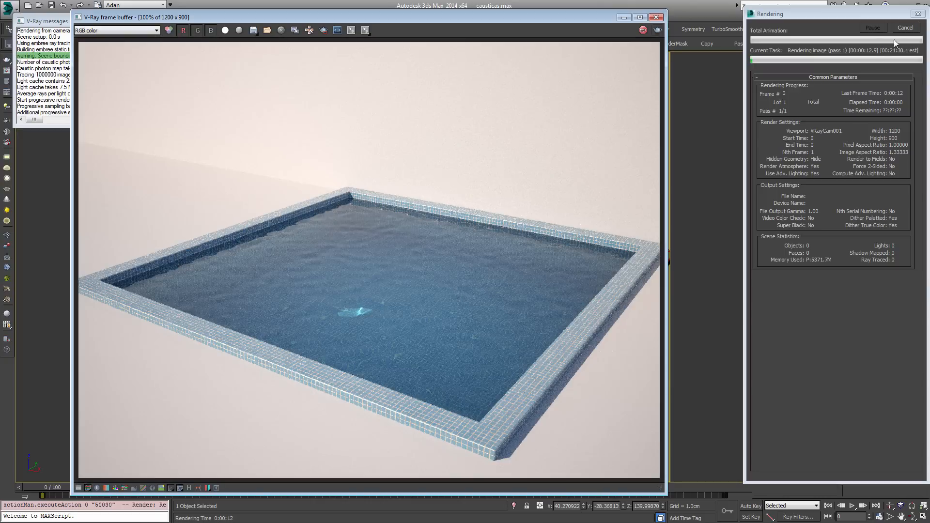
pyautogui.click(905, 28)
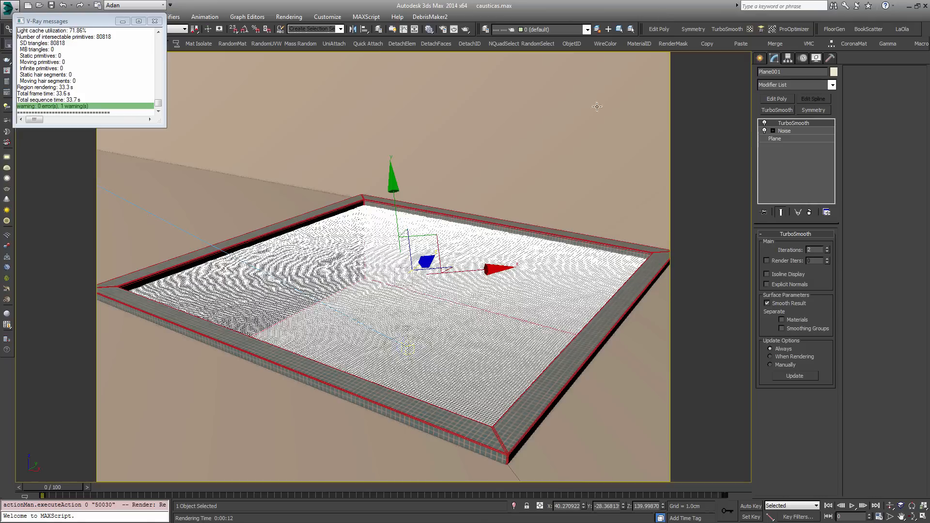
pyautogui.click(656, 17)
# Select the VRaySun001 light in an overview of the scene and set its photon emit radius to about 284 cm.
pyautogui.click(497, 189)
pyautogui.press('t')
pyautogui.press('z')
pyautogui.scroll(-9, 442, 244)
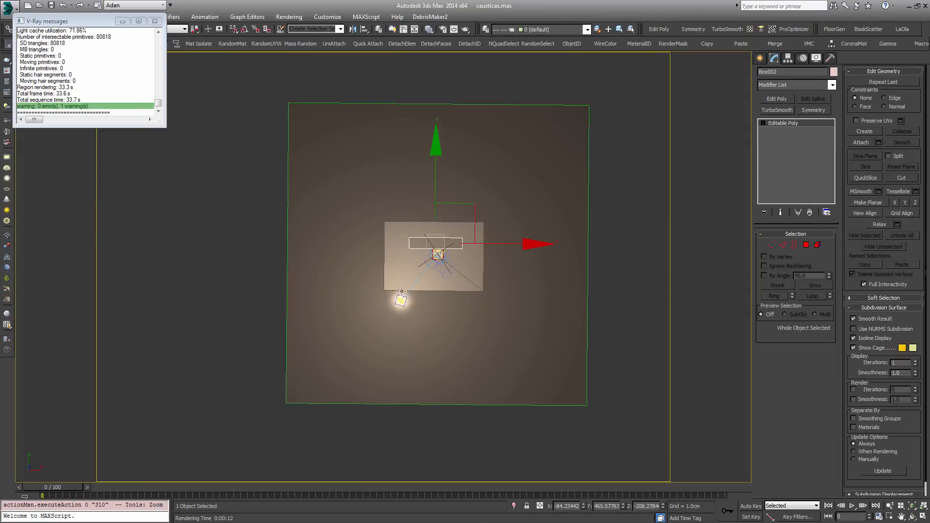
pyautogui.press('p')
pyautogui.scroll(10, 361, 252)
pyautogui.click(376, 228)
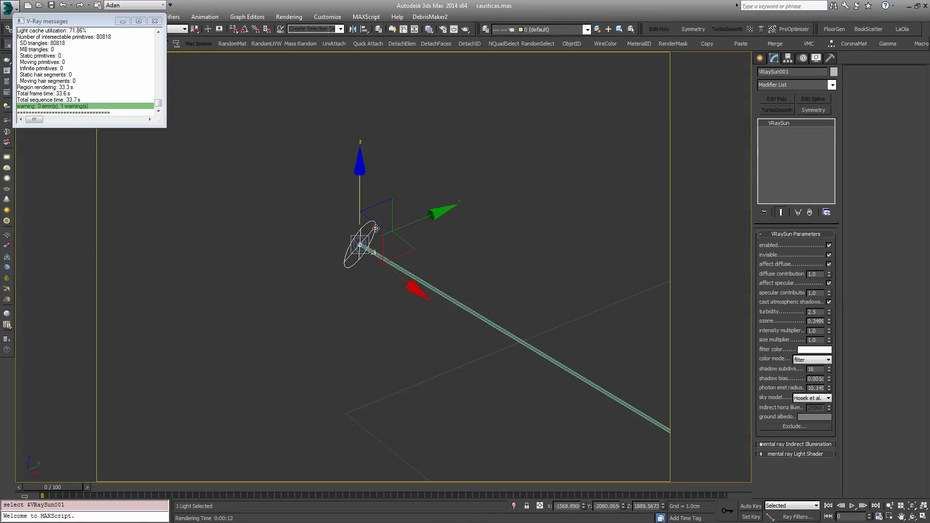
pyautogui.press('z')
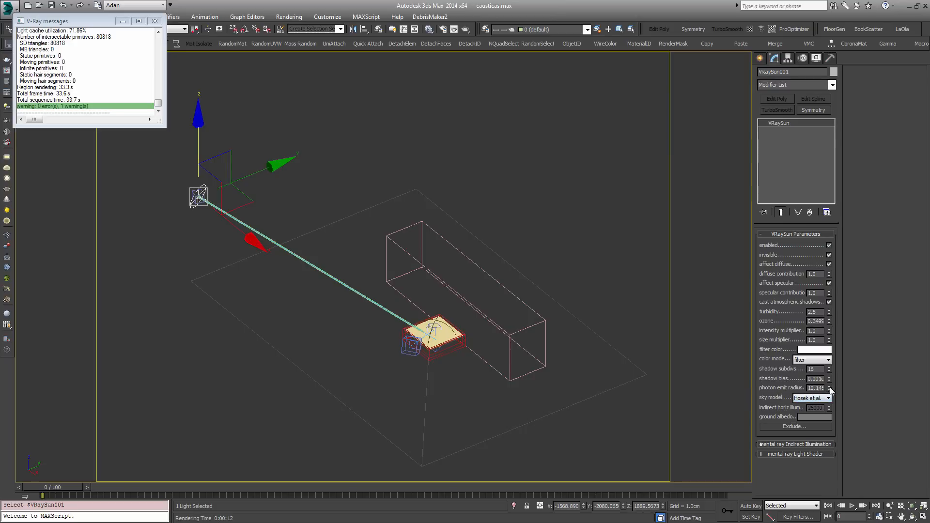
pyautogui.moveTo(830, 388); pyautogui.dragTo(577, 113)
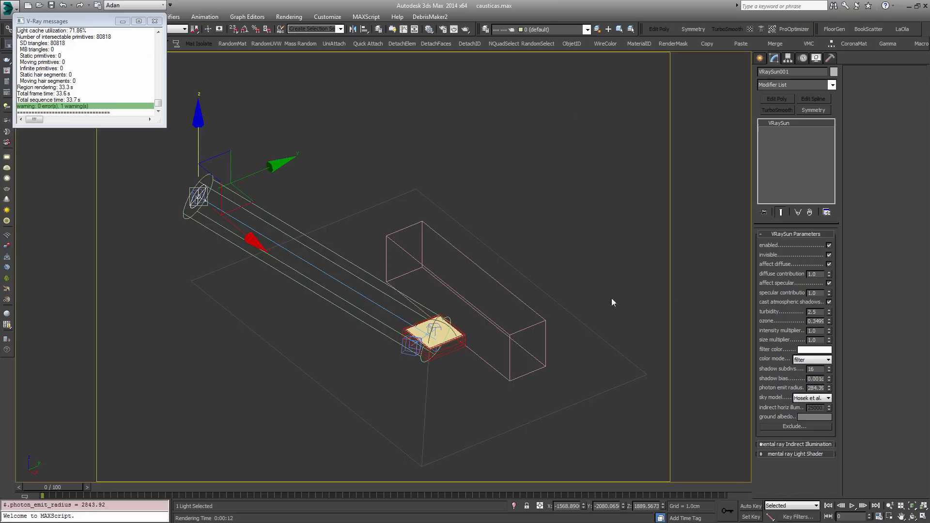
pyautogui.keyDown('alt'); pyautogui.moveTo(264, 279); pyautogui.dragTo(320, 262, button='middle'); pyautogui.keyUp('alt')
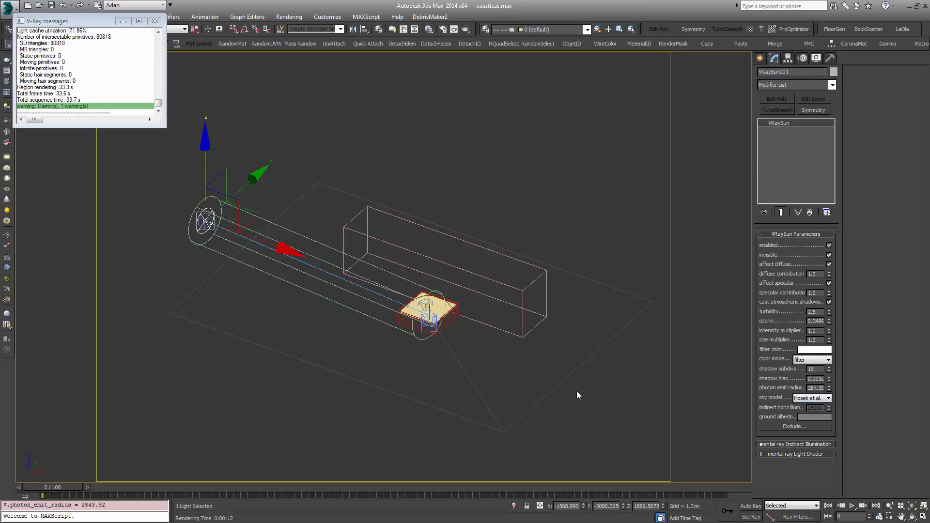
# Try a photon emit radius of about 2997 cm for the sun and check its extent around the whole scene.
pyautogui.moveTo(830, 391); pyautogui.dragTo(830, 322)
pyautogui.moveTo(470, 350); pyautogui.dragTo(517, 347, button='middle')
pyautogui.scroll(-3, 486, 347)
pyautogui.scroll(3, 456, 275)
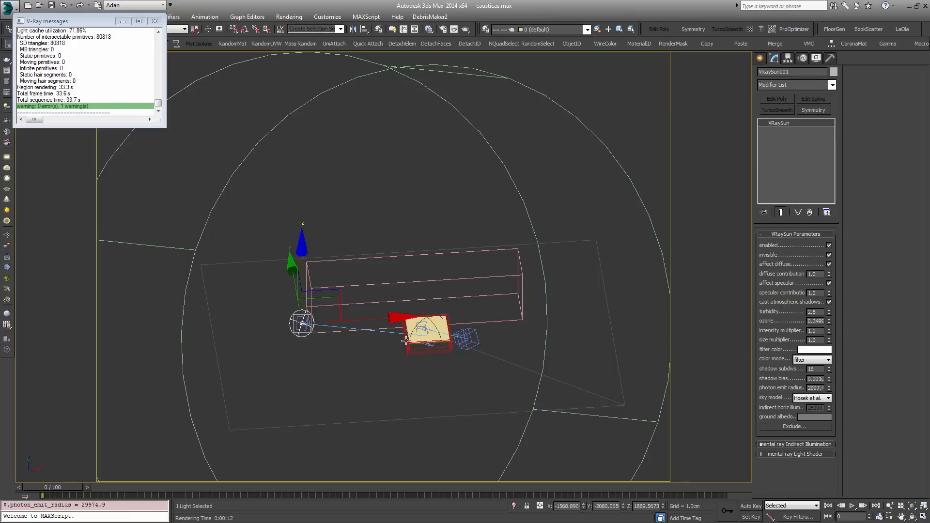
pyautogui.keyDown('alt'); pyautogui.moveTo(451, 339); pyautogui.dragTo(535, 324, button='middle'); pyautogui.keyUp('alt')
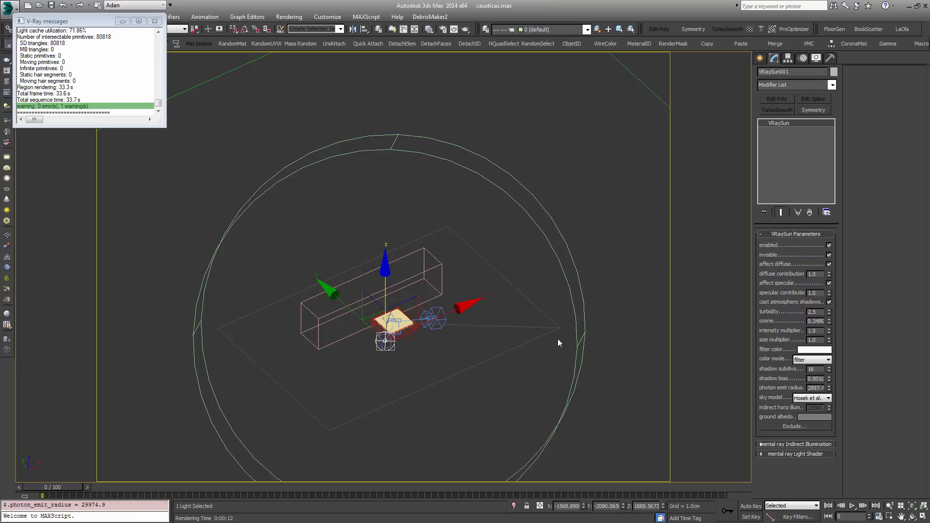
# Start a render through VRayCam001 and define a render region over the middle of the pool water.
pyautogui.press('c')
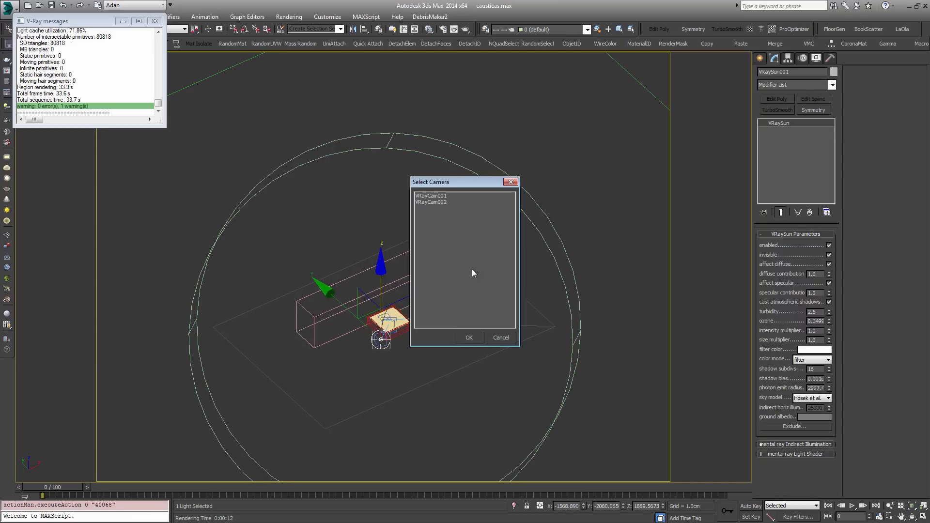
pyautogui.doubleClick(437, 197)
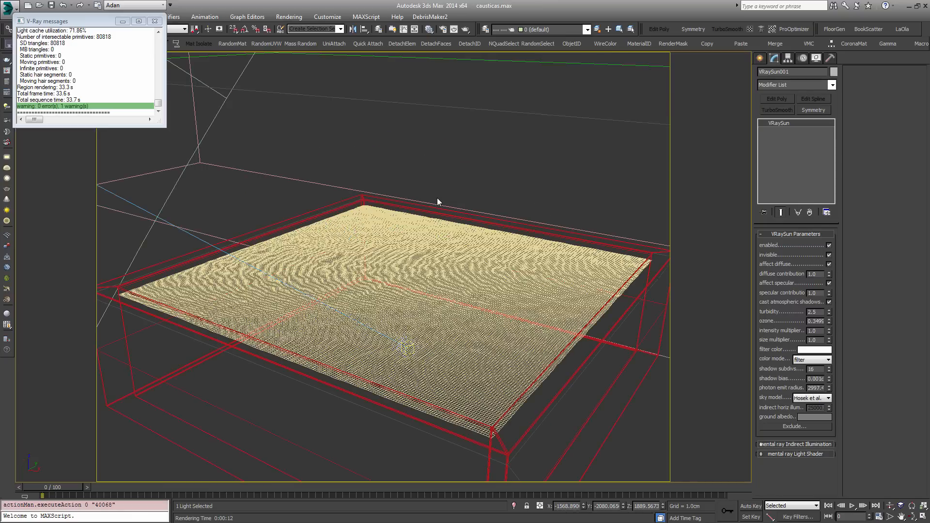
pyautogui.hotkey('shift', 'q')
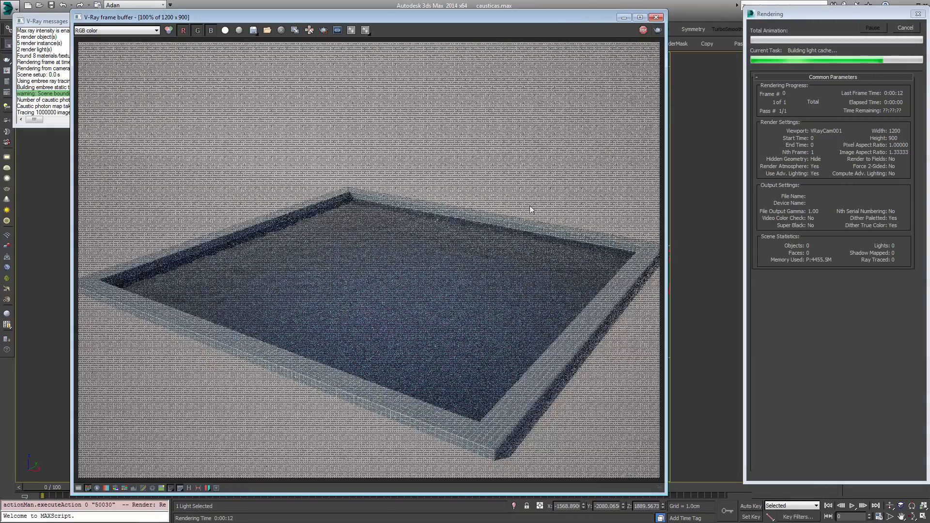
pyautogui.click(324, 30)
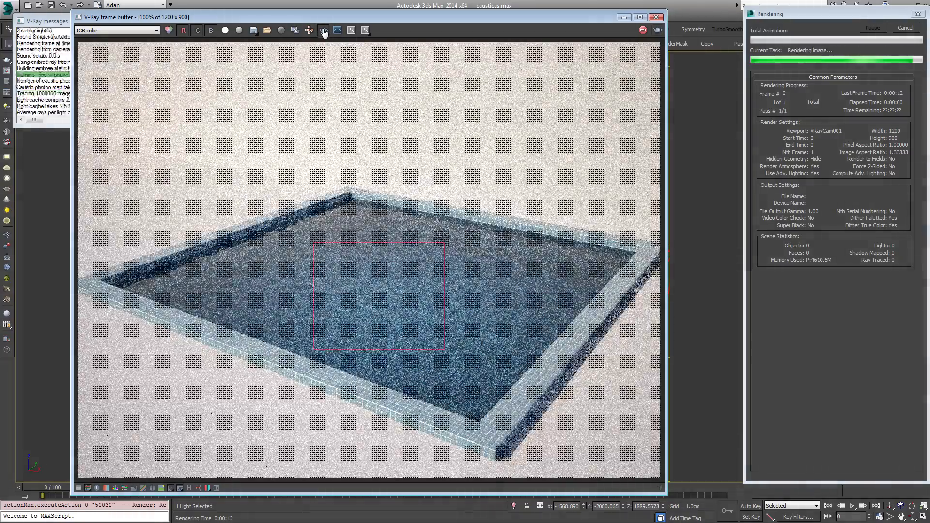
pyautogui.moveTo(275, 230); pyautogui.dragTo(529, 359)
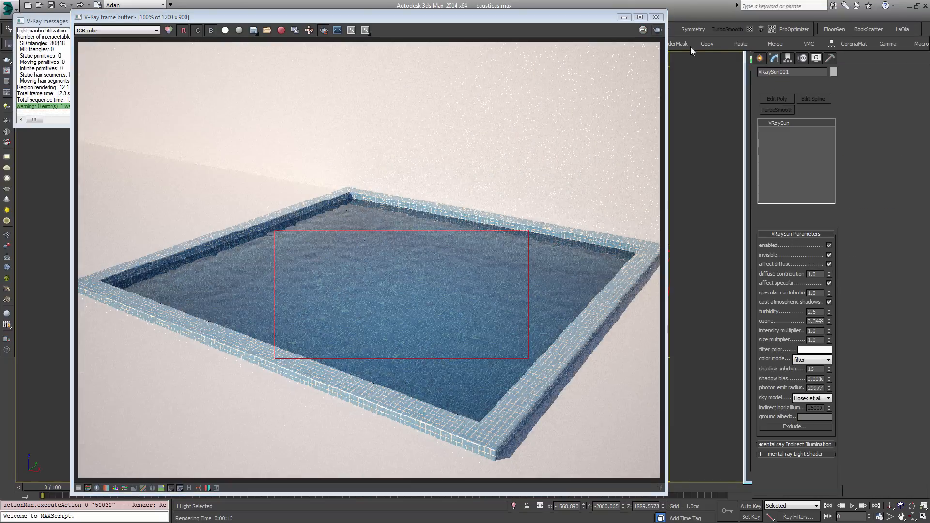
# Render the pool region again, examine the water up close, and stop the render.
pyautogui.click(658, 30)
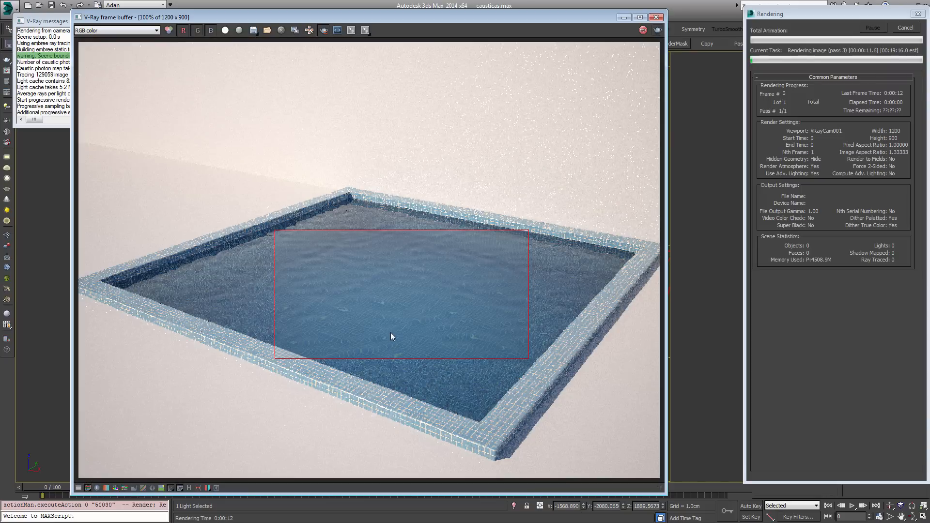
pyautogui.scroll(1, 393, 336)
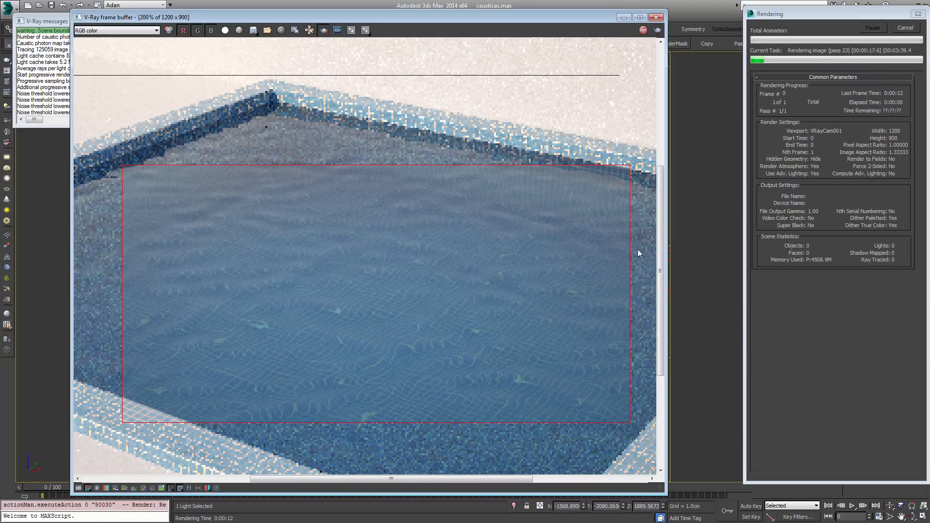
pyautogui.click(905, 28)
pyautogui.click(655, 17)
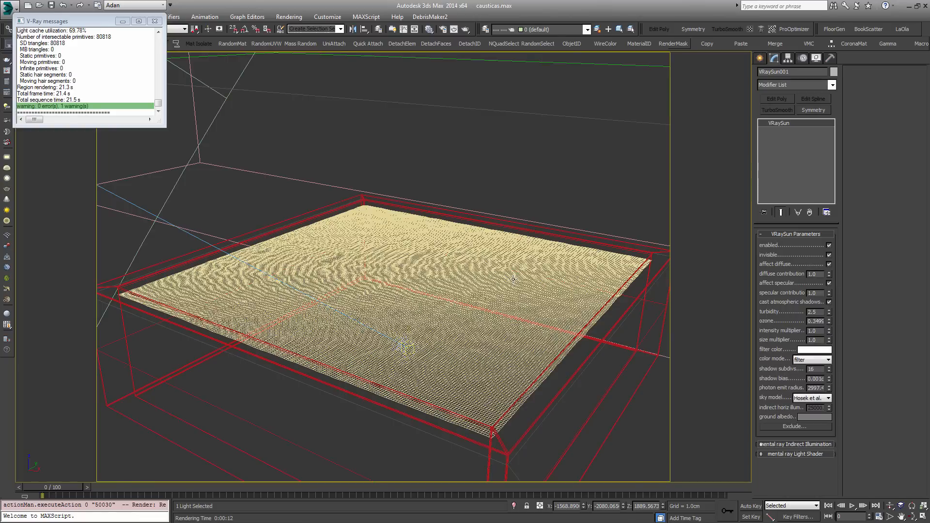
# View the scene from VRaySun001 and set its photon emit radius to about 359.7 cm so it just encloses the pool.
pyautogui.press('z')
pyautogui.keyDown('alt'); pyautogui.moveTo(413, 336); pyautogui.dragTo(614, 321, button='middle'); pyautogui.keyUp('alt')
pyautogui.scroll(3, 416, 255)
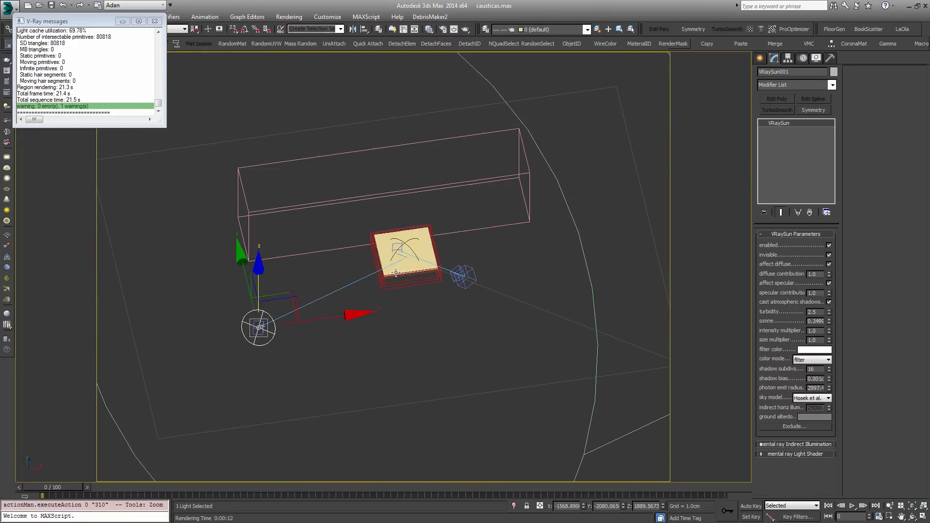
pyautogui.scroll(2, 417, 259)
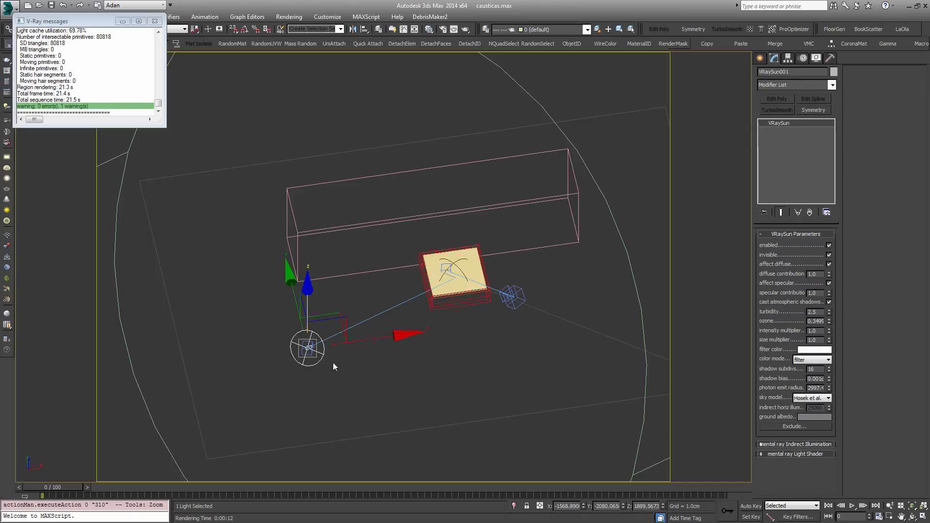
pyautogui.click(154, 21)
pyautogui.click(48, 57)
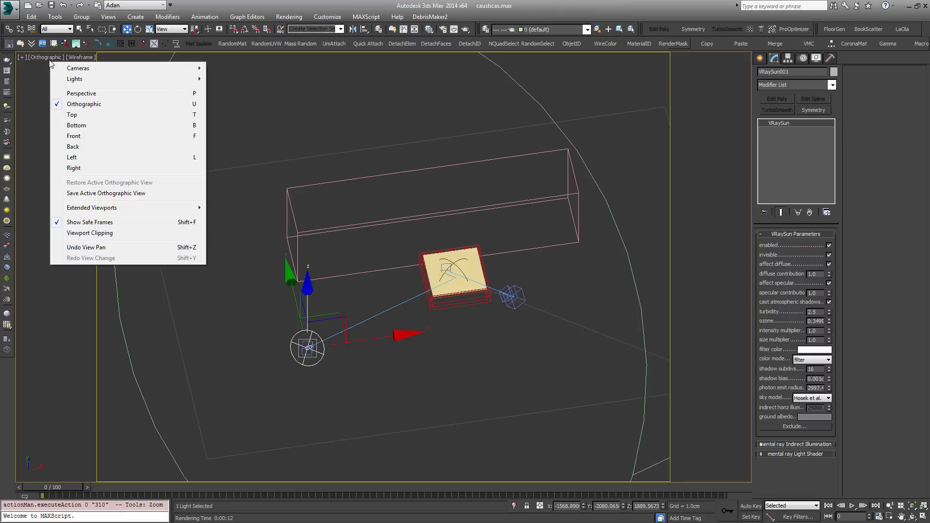
pyautogui.moveTo(93, 80)
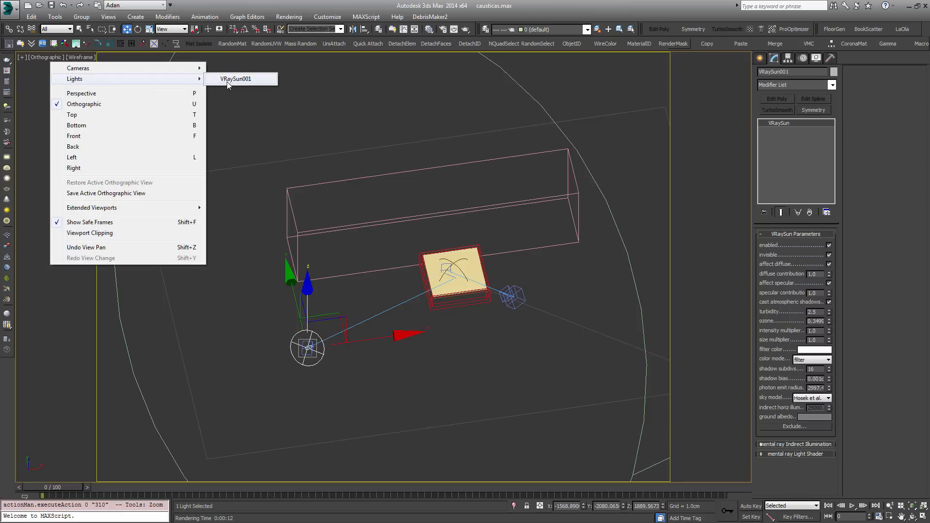
pyautogui.click(228, 80)
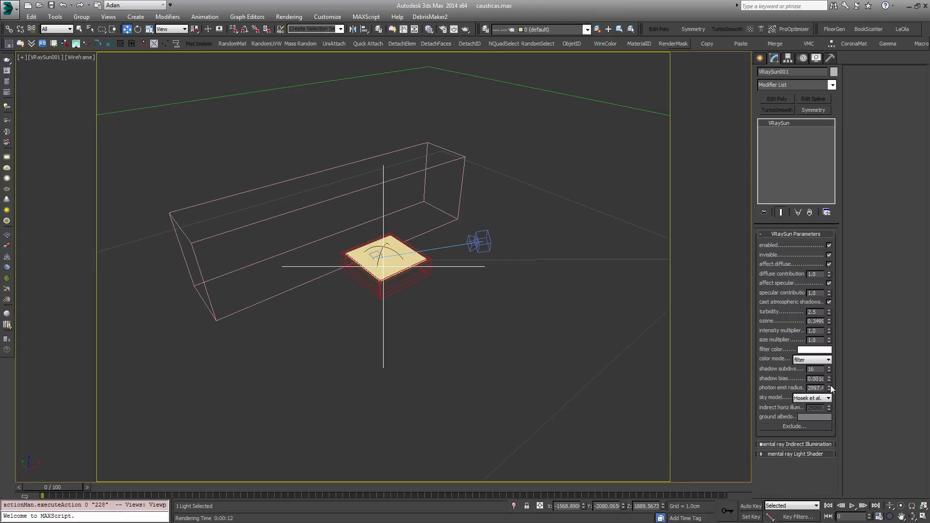
pyautogui.moveTo(830, 387); pyautogui.dragTo(832, 429)
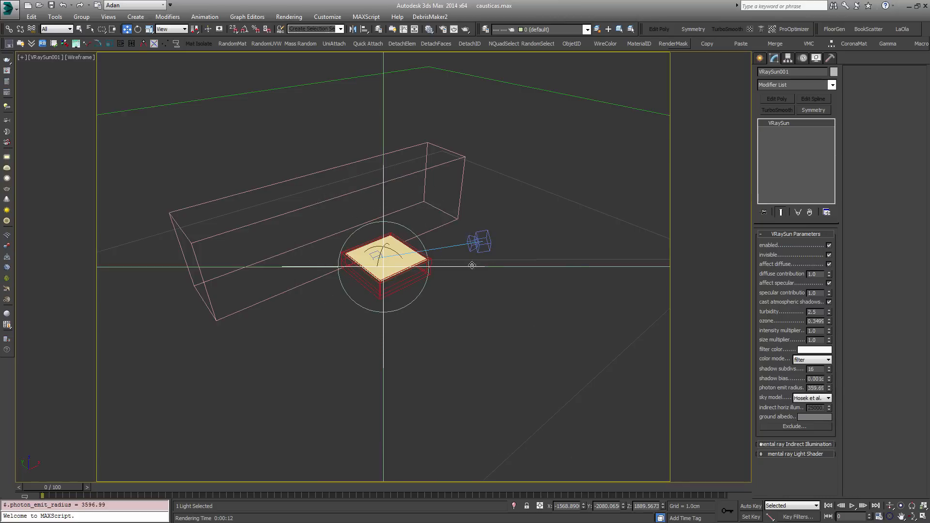
pyautogui.click(543, 357)
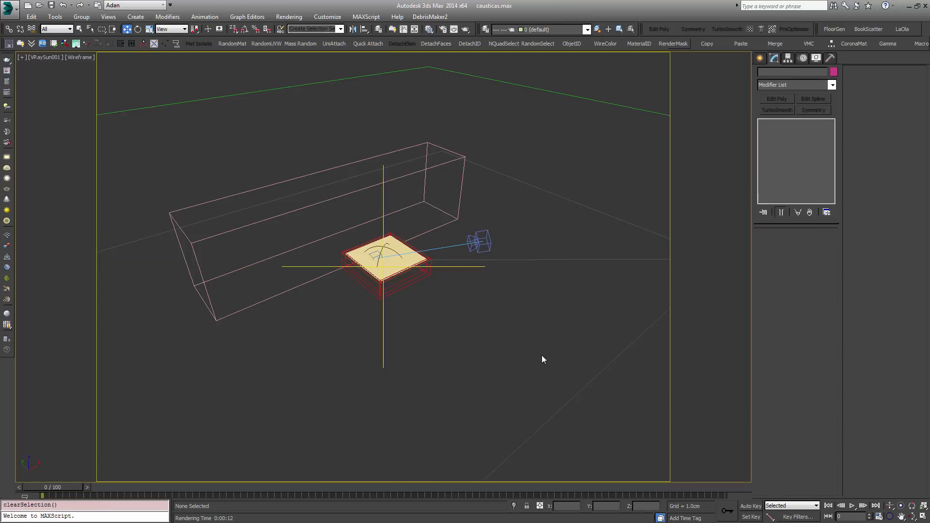
# Render the pool region through VRayCam001 with the reduced photon radius, inspect the caustics, and close the render.
pyautogui.press('c')
pyautogui.doubleClick(448, 198)
pyautogui.hotkey('shift', 'q')
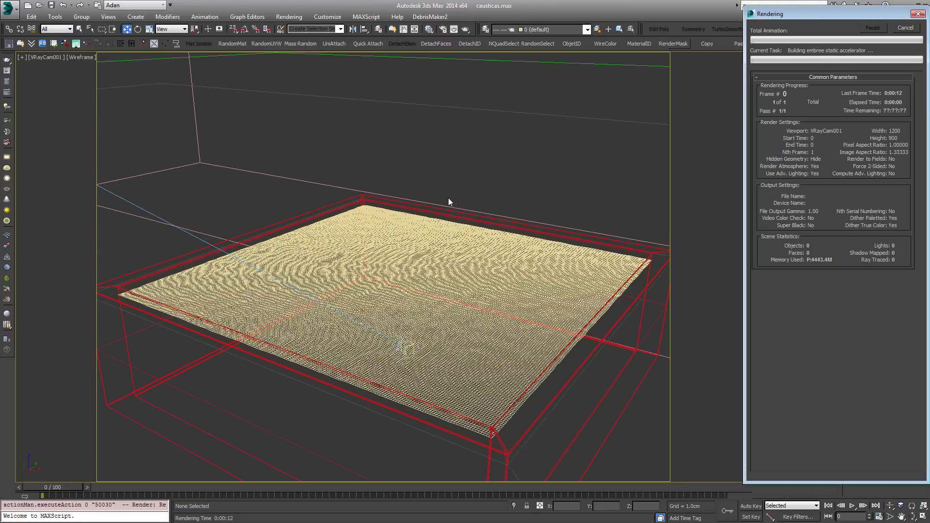
pyautogui.scroll(-1, 430, 318)
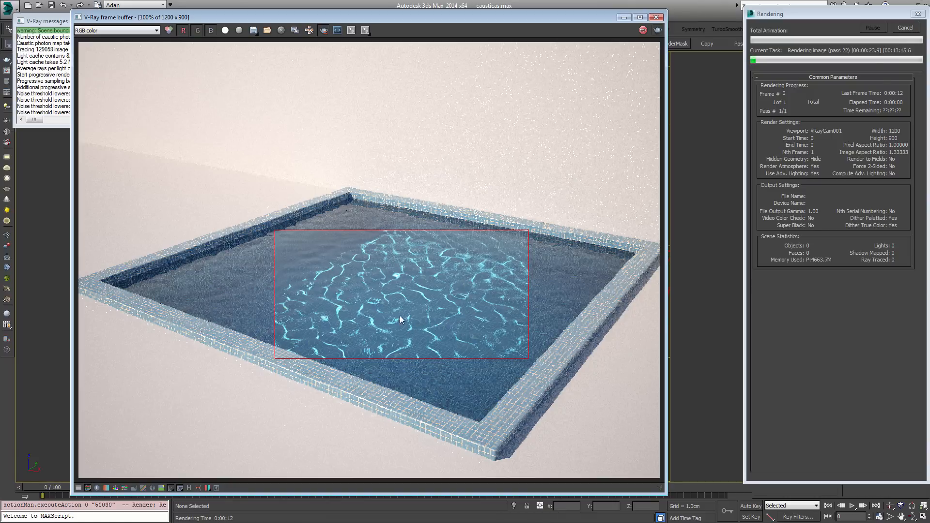
pyautogui.scroll(1, 399, 315)
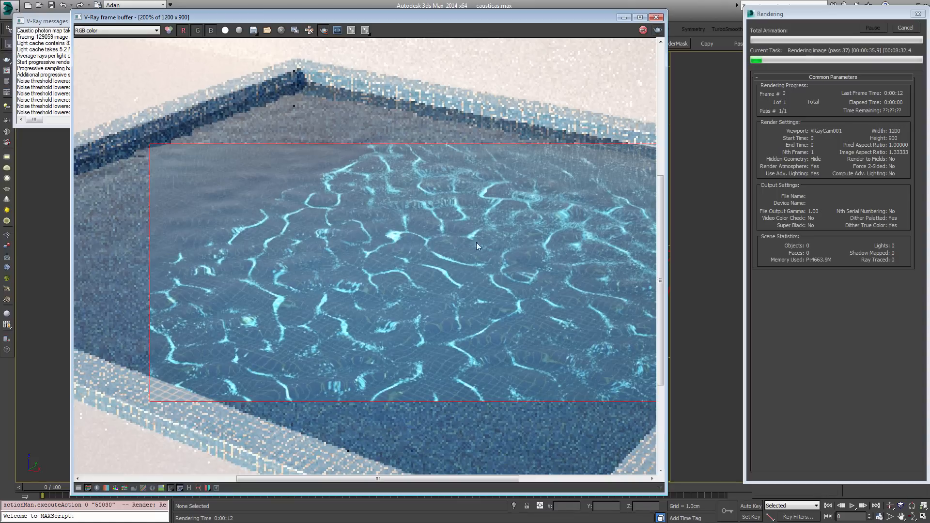
pyautogui.click(911, 32)
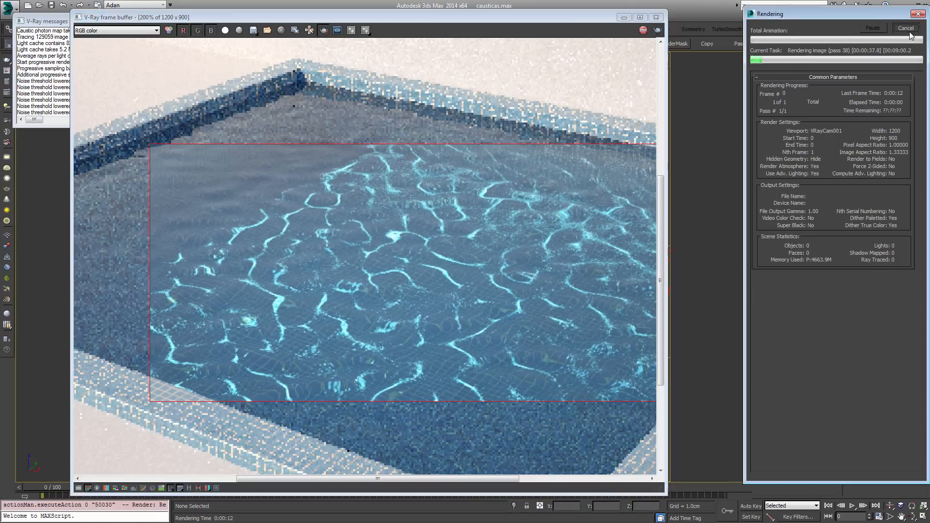
pyautogui.click(656, 18)
# Set the caustic subdivisions of VRaySun001 to 3000 in its V-Ray light properties.
pyautogui.press('t')
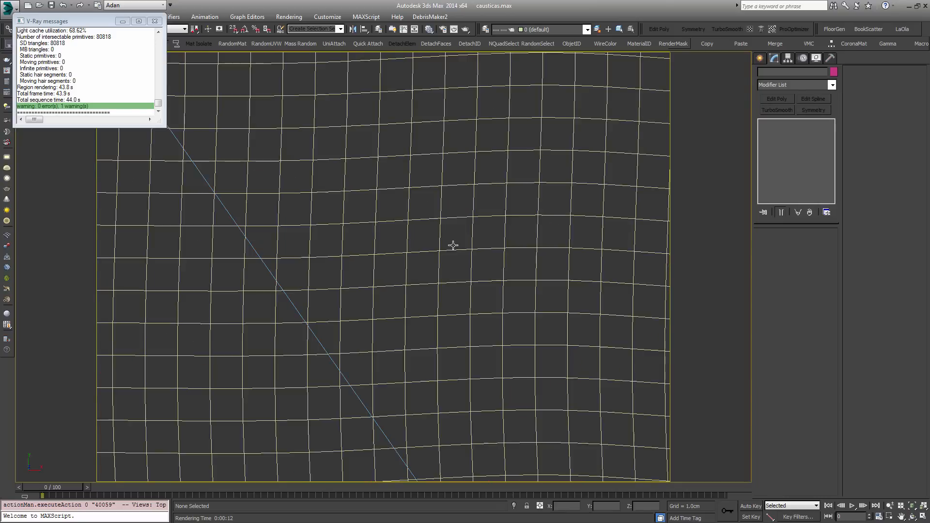
pyautogui.press('z')
pyautogui.keyDown('alt'); pyautogui.moveTo(416, 265); pyautogui.dragTo(317, 275, button='middle'); pyautogui.keyUp('alt')
pyautogui.scroll(10, 334, 275)
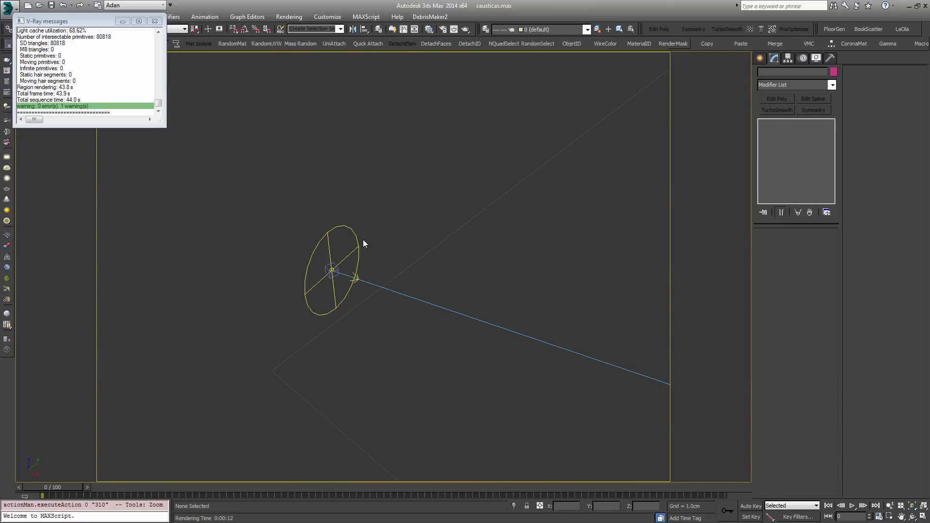
pyautogui.click(360, 243)
pyautogui.rightClick(357, 238)
pyautogui.click(399, 348)
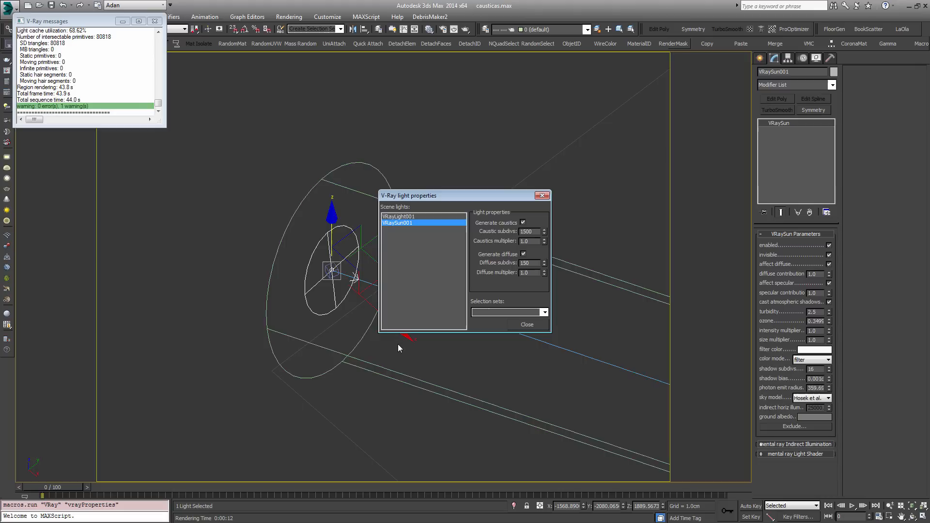
pyautogui.moveTo(537, 232); pyautogui.dragTo(477, 231)
pyautogui.moveTo(439, 196); pyautogui.dragTo(528, 141)
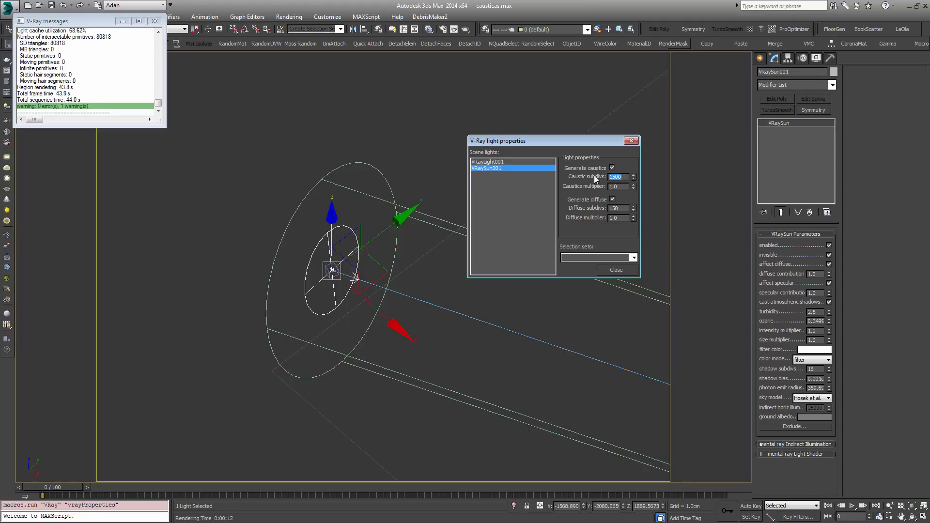
pyautogui.click(623, 176)
pyautogui.moveTo(612, 179); pyautogui.dragTo(564, 185)
pyautogui.write('30')
pyautogui.press('Return')
pyautogui.click(631, 141)
# Render the pool region through VRayCam001 with the increased caustic subdivisions, inspect the caustics up close, and close the render.
pyautogui.press('c')
pyautogui.click(478, 195)
pyautogui.doubleClick(477, 196)
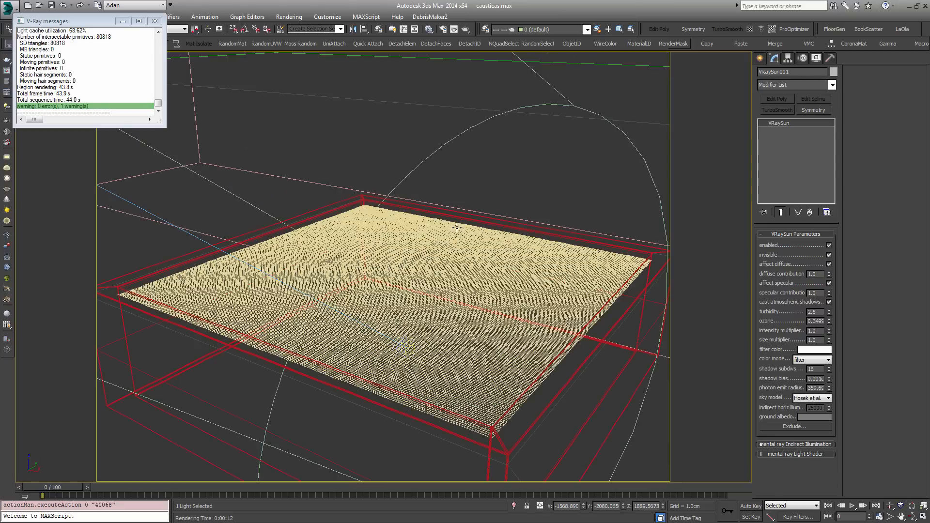
pyautogui.hotkey('shift', 'q')
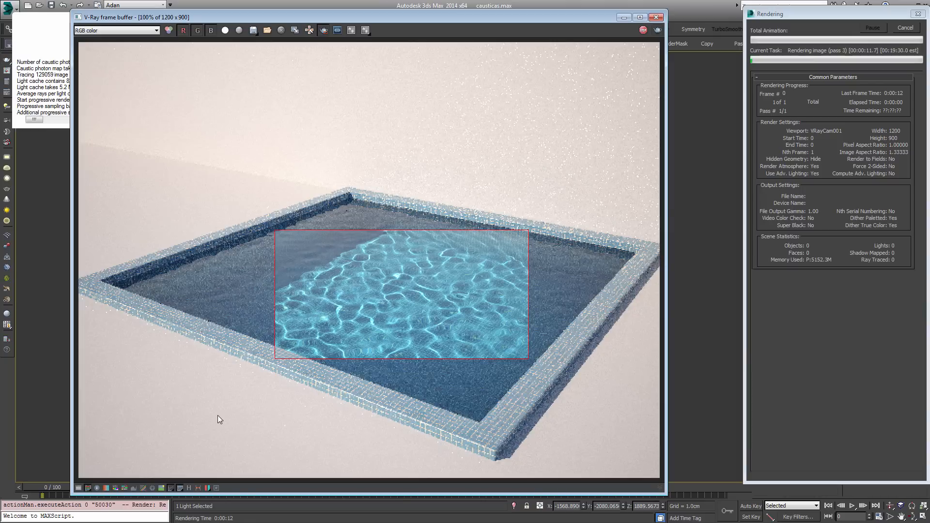
pyautogui.scroll(1, 406, 335)
pyautogui.scroll(-1, 486, 307)
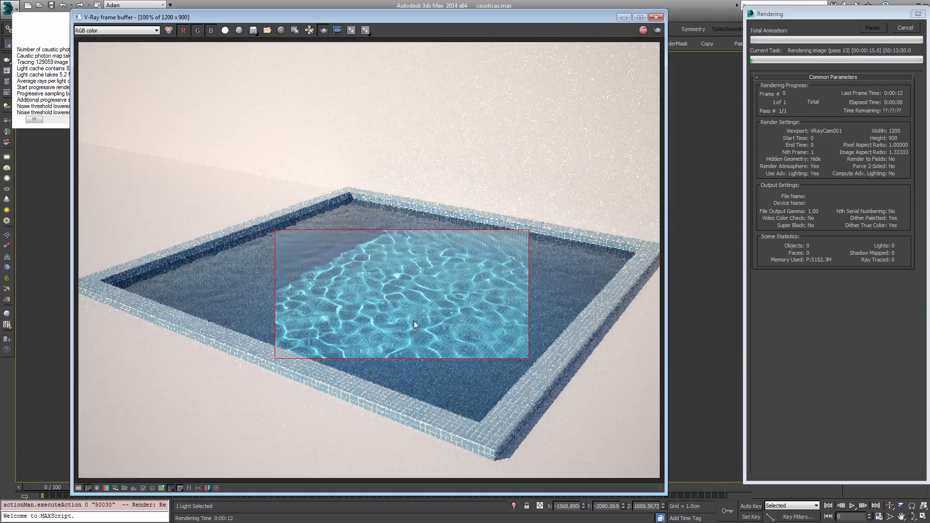
pyautogui.scroll(1, 454, 317)
pyautogui.scroll(-1, 454, 317)
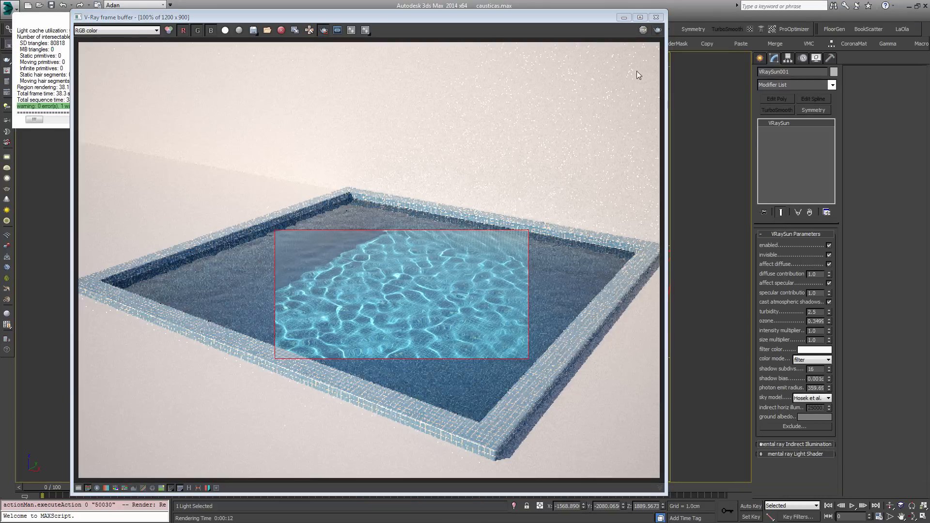
pyautogui.click(654, 18)
# Review the water plane's modifiers, its VRayMtl material, and the caustics options in the render setup.
pyautogui.click(456, 263)
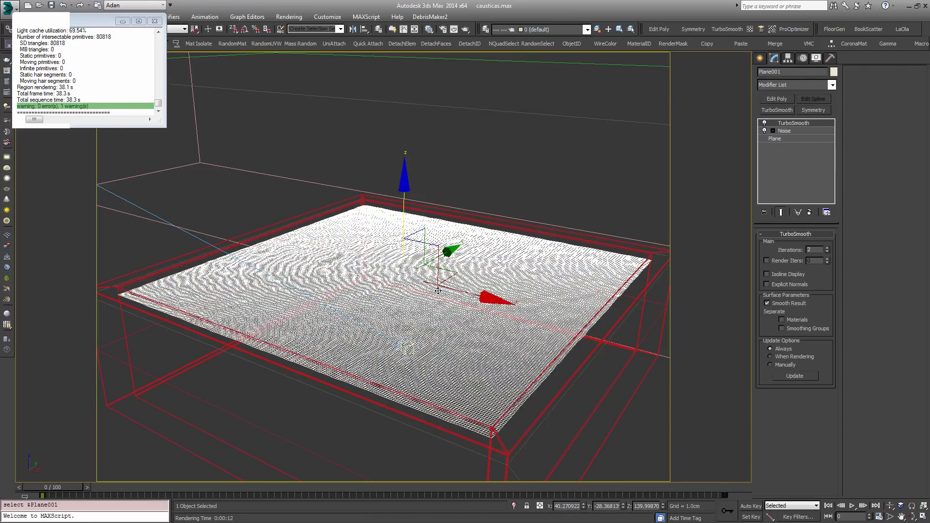
pyautogui.moveTo(404, 217); pyautogui.dragTo(414, 136)
pyautogui.rightClick(414, 137)
pyautogui.press('m')
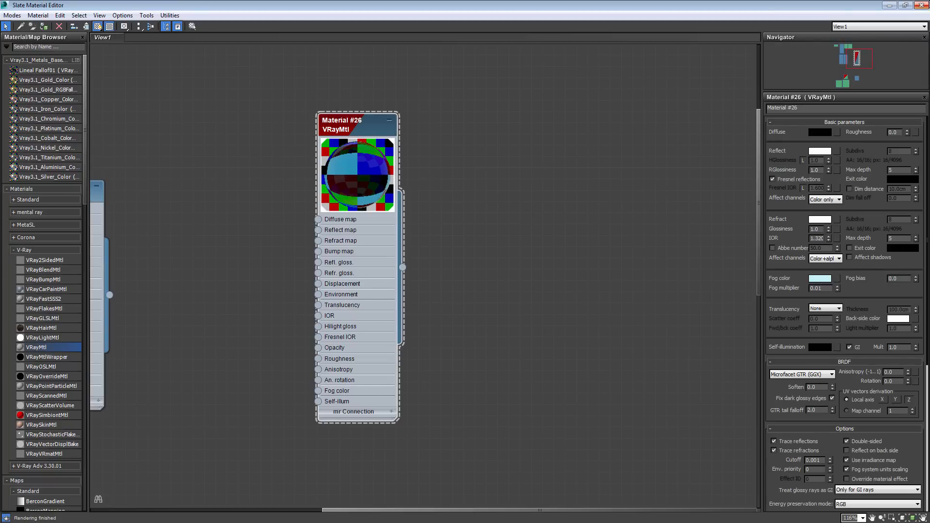
pyautogui.click(922, 5)
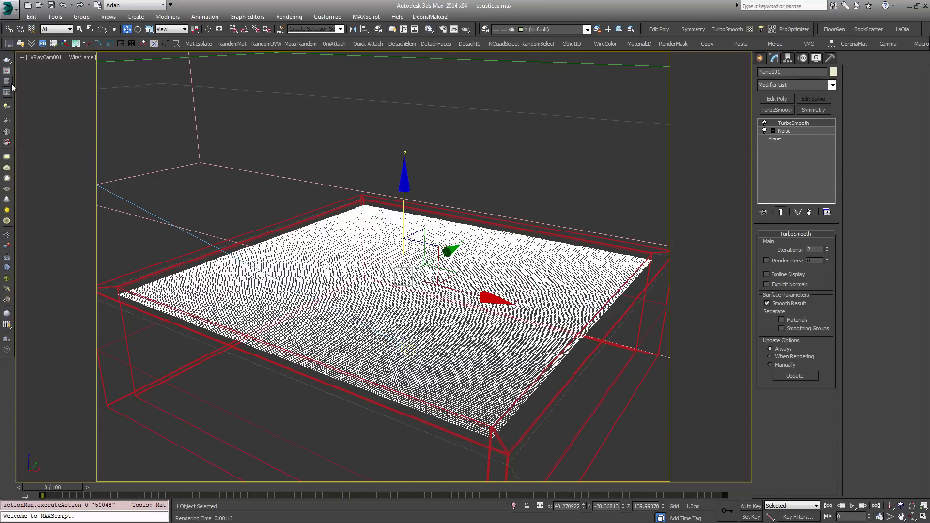
pyautogui.press('F10')
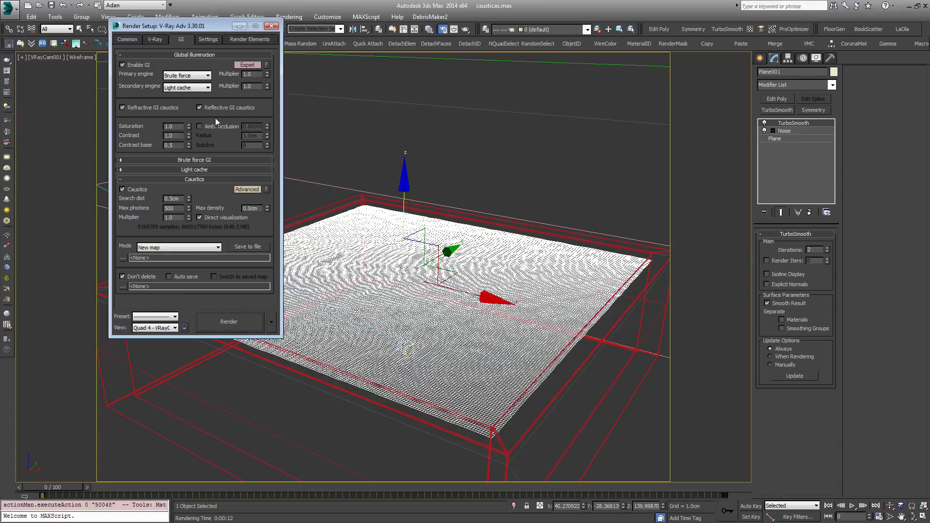
pyautogui.click(271, 25)
pyautogui.click(407, 129)
# Set the caustics multiplier of VRaySun001 to 5 in its V-Ray light properties.
pyautogui.press('t')
pyautogui.scroll(5, 376, 335)
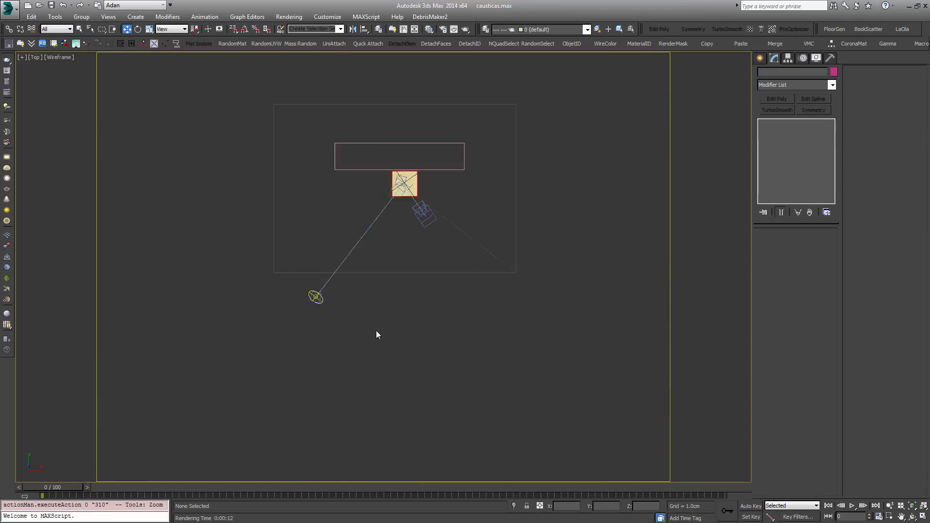
pyautogui.click(241, 244)
pyautogui.keyDown('alt'); pyautogui.moveTo(241, 243); pyautogui.dragTo(464, 267, button='middle'); pyautogui.keyUp('alt')
pyautogui.scroll(2, 252, 174)
pyautogui.moveTo(252, 174); pyautogui.dragTo(356, 199, button='middle')
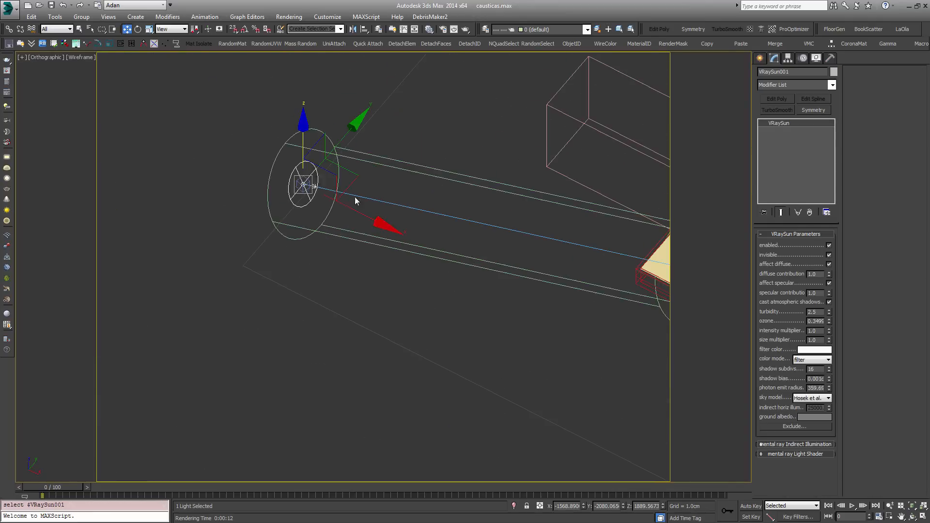
pyautogui.rightClick(308, 159)
pyautogui.click(338, 266)
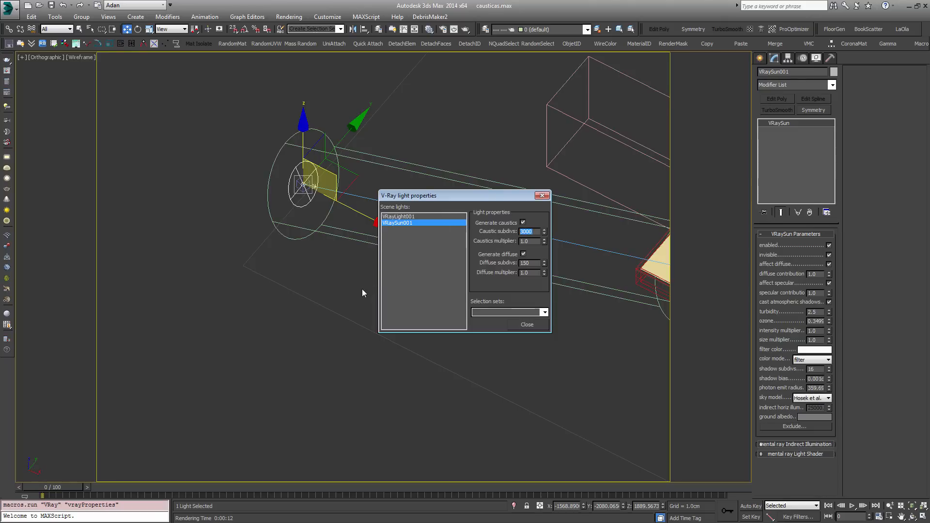
pyautogui.press('Tab')
pyautogui.write('2')
pyautogui.press('Return')
pyautogui.write('5')
pyautogui.press('Return')
pyautogui.click(535, 325)
# Render the pool region through VRayCam001 with the stronger caustics multiplier, inspect the water, and stop the render.
pyautogui.moveTo(449, 283); pyautogui.dragTo(416, 278, button='middle')
pyautogui.press('c')
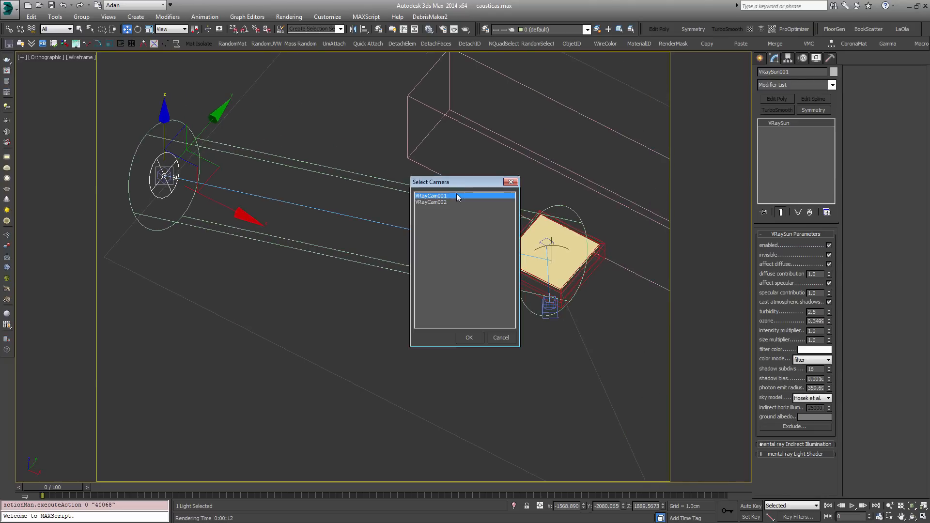
pyautogui.doubleClick(457, 194)
pyautogui.hotkey('shift', 'q')
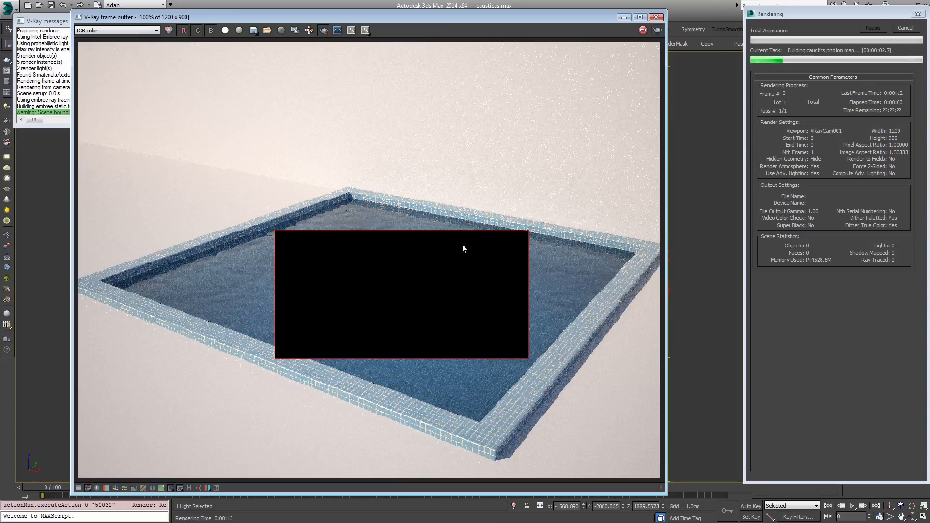
pyautogui.scroll(1, 434, 311)
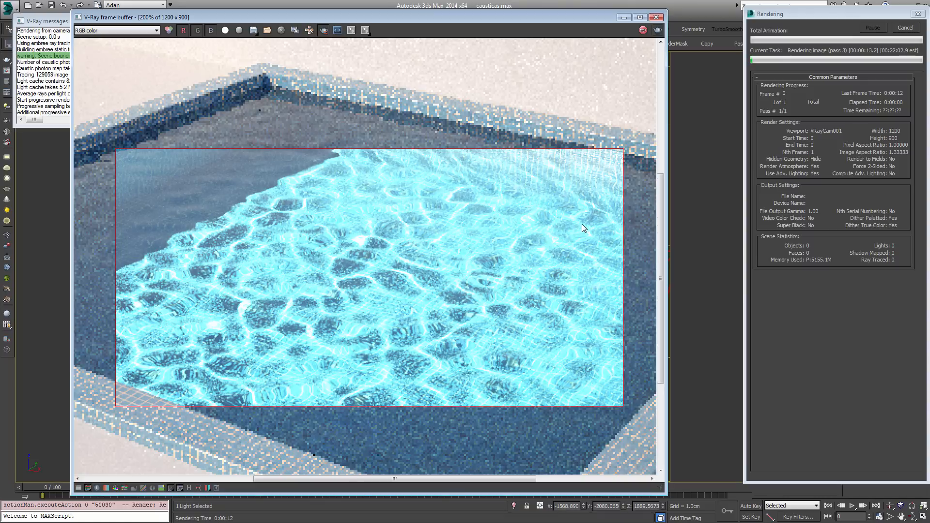
pyautogui.scroll(-1, 583, 224)
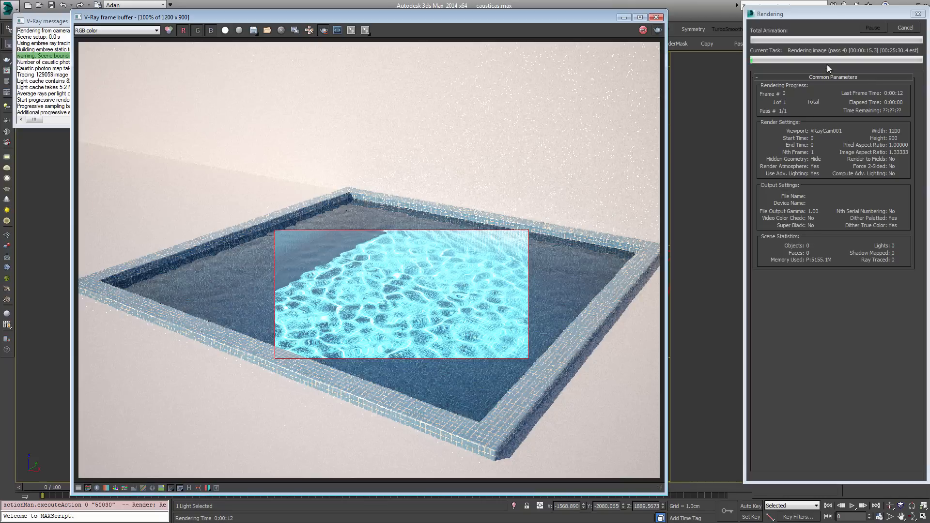
pyautogui.click(894, 27)
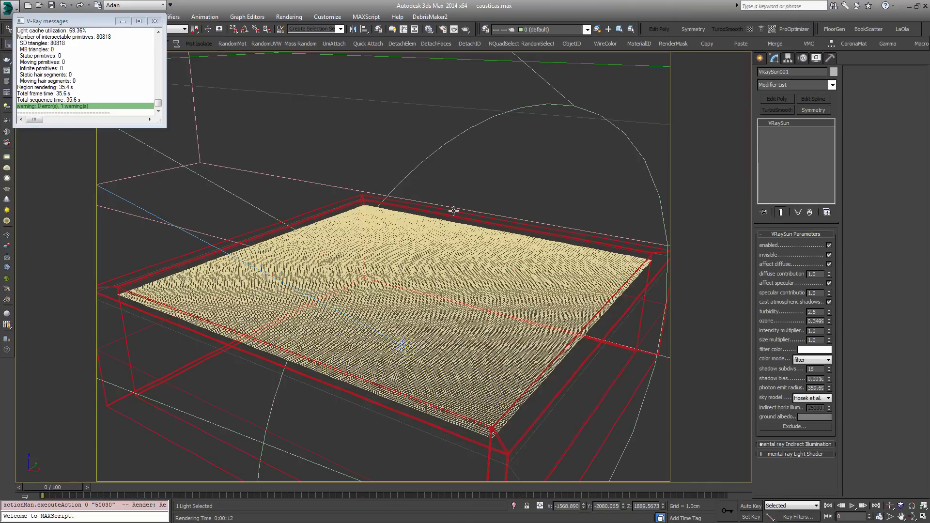
# Reset the caustics multiplier of VRaySun001 to 1 in its V-Ray light properties.
pyautogui.press('z')
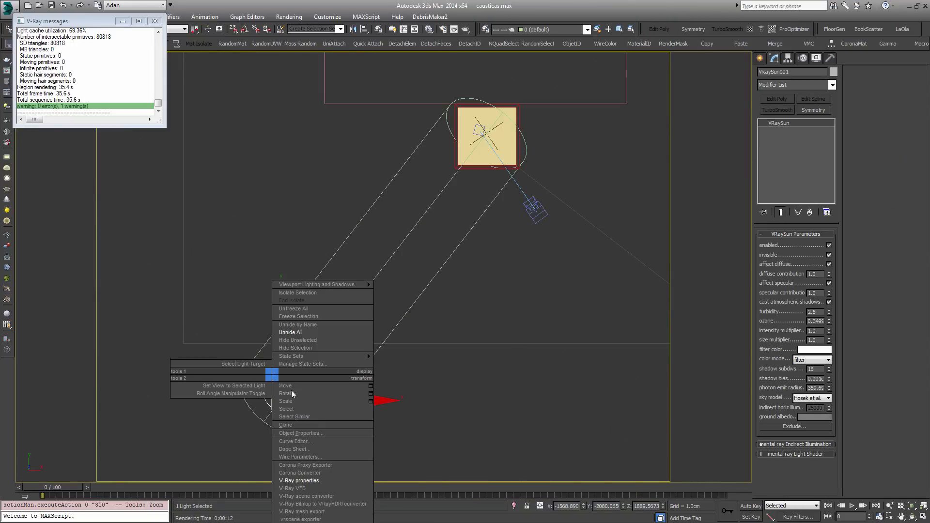
pyautogui.rightClick(273, 375)
pyautogui.click(299, 480)
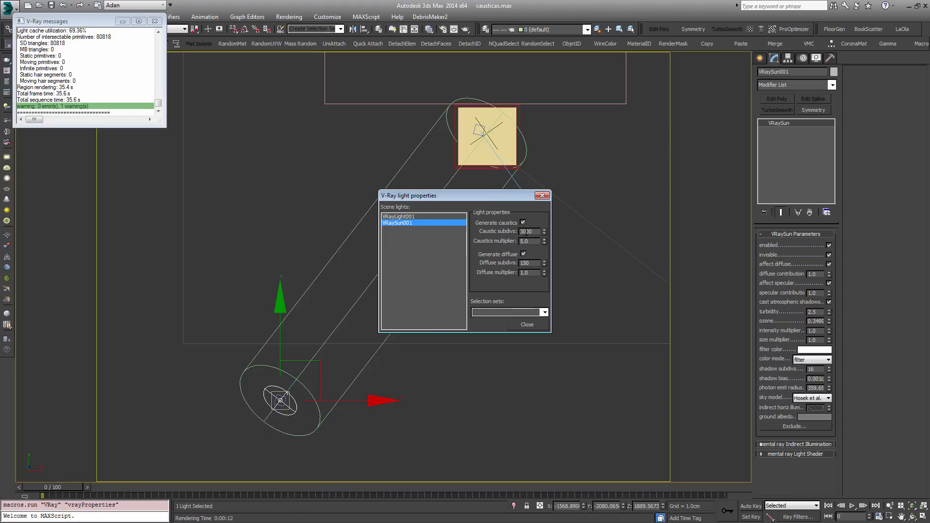
pyautogui.moveTo(527, 243); pyautogui.dragTo(470, 242)
pyautogui.write('1')
pyautogui.press('Return')
# Try 5000 caustic subdivisions for VRaySun001, restore the value to 3000, and close the light properties.
pyautogui.moveTo(532, 231); pyautogui.dragTo(499, 231)
pyautogui.write('1')
pyautogui.press('BackSpace')
pyautogui.press('BackSpace')
pyautogui.press('BackSpace')
pyautogui.press('BackSpace')
pyautogui.press('BackSpace')
pyautogui.write('5000')
pyautogui.press('Return')
pyautogui.write('3000')
pyautogui.press('Return')
pyautogui.click(530, 325)
# Hide all geometry in the top view so that only the lights and cameras are displayed.
pyautogui.moveTo(505, 221); pyautogui.dragTo(439, 230, button='middle')
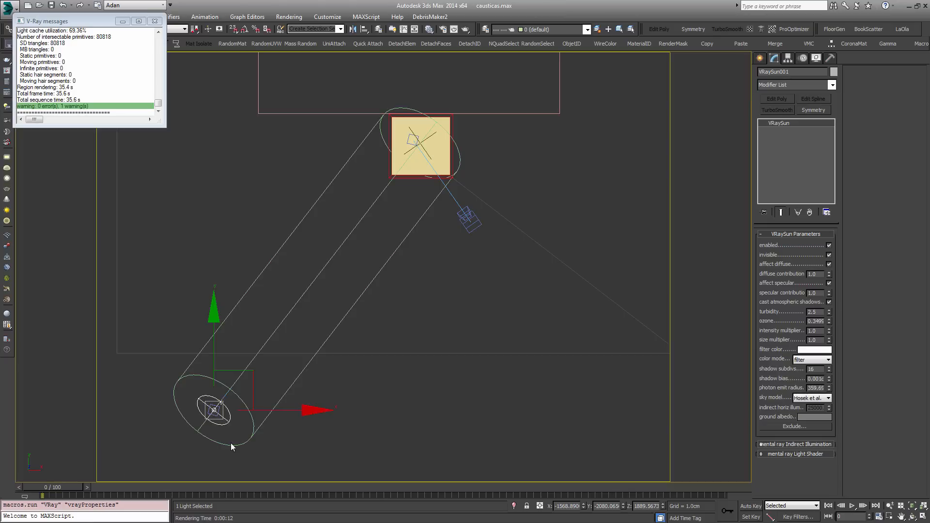
pyautogui.moveTo(450, 168); pyautogui.dragTo(453, 212, button='middle')
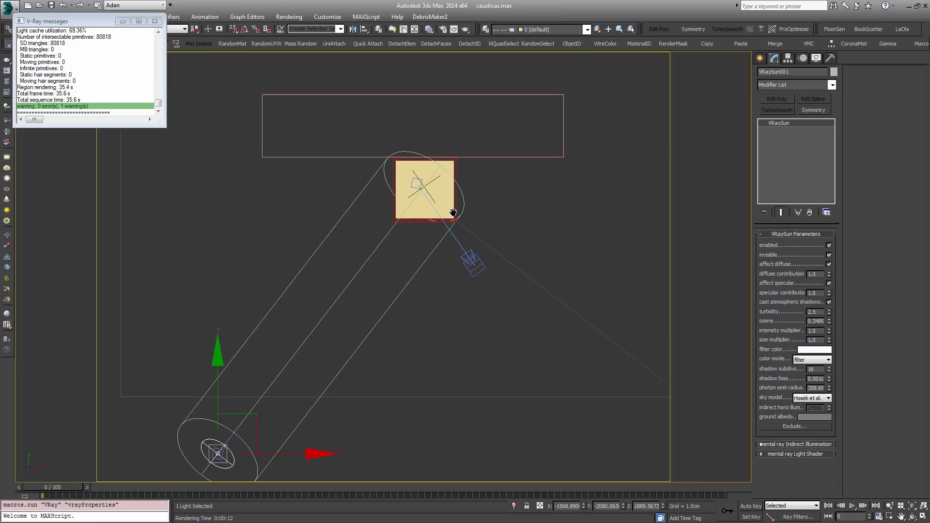
pyautogui.hotkey('shift', 'g')
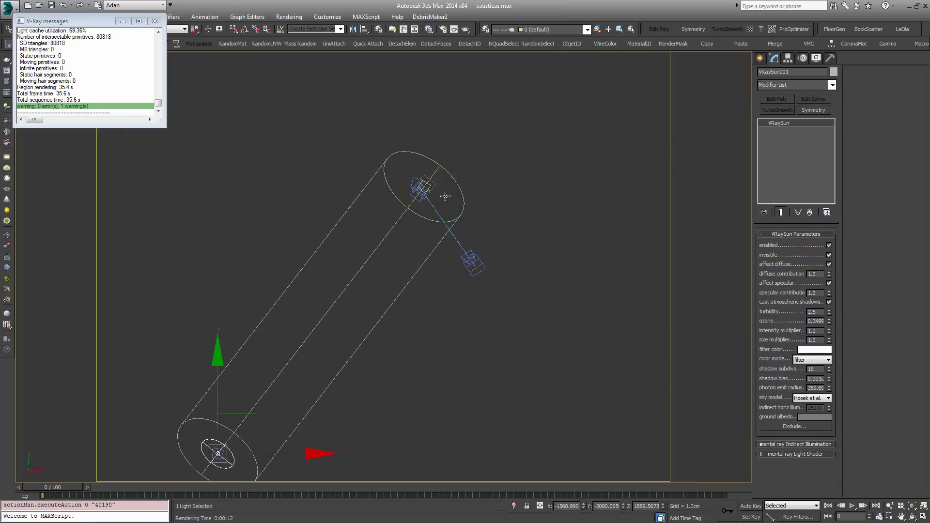
# Toggle caustics generation for the dome light VRayLight001 in its V-Ray light properties.
pyautogui.click(446, 196)
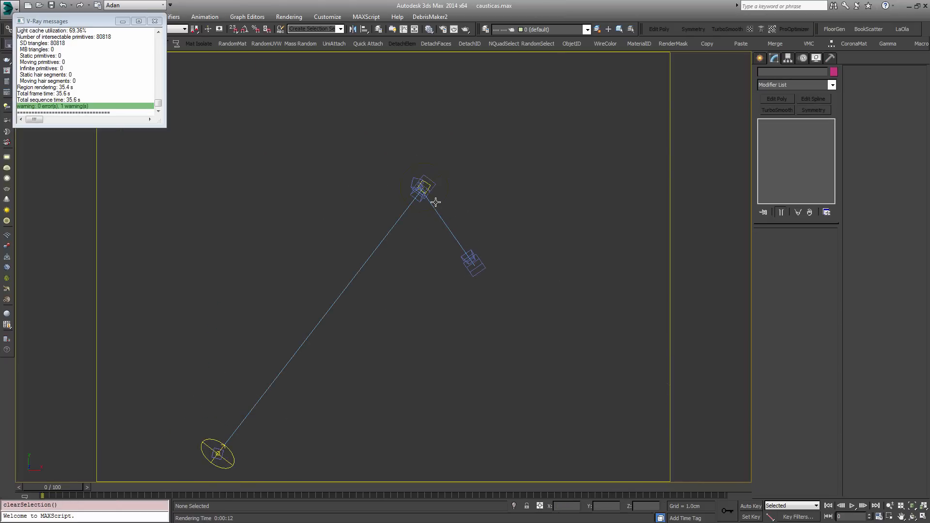
pyautogui.scroll(4, 419, 170)
pyautogui.moveTo(364, 148)
pyautogui.mouseDown()
pyautogui.moveTo(469, 204)
pyautogui.moveTo(493, 145)
pyautogui.moveTo(504, 218)
pyautogui.mouseUp()
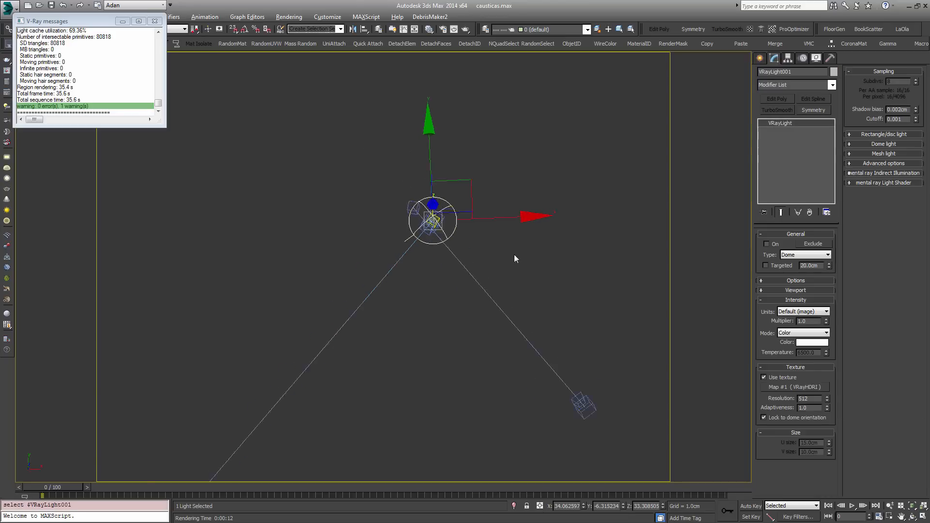
pyautogui.keyDown('alt'); pyautogui.moveTo(515, 255); pyautogui.dragTo(468, 244, button='middle'); pyautogui.keyUp('alt')
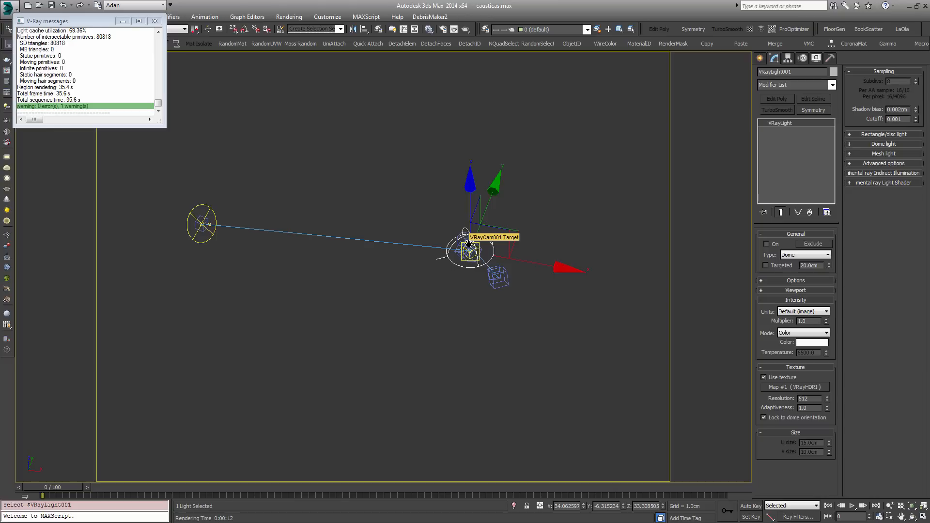
pyautogui.rightClick(480, 251)
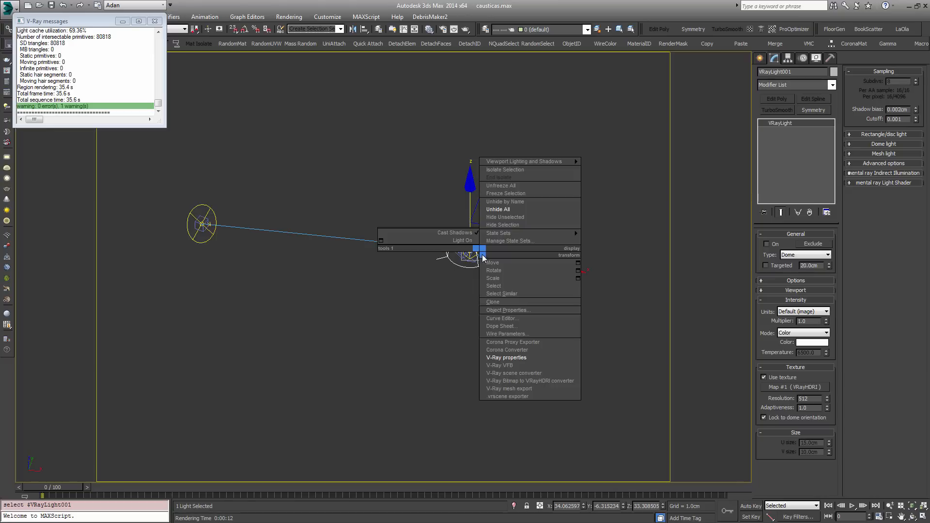
pyautogui.click(521, 359)
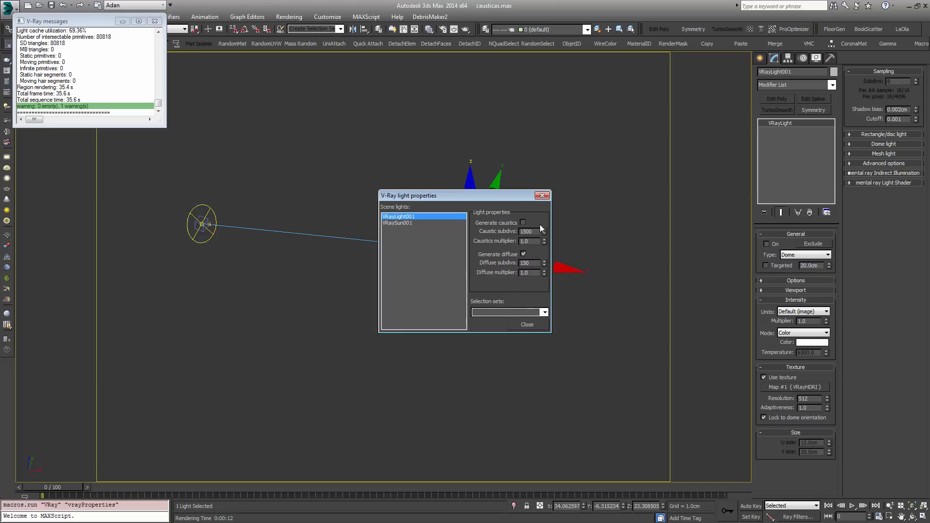
pyautogui.moveTo(534, 232); pyautogui.dragTo(504, 231)
pyautogui.click(523, 223)
pyautogui.click(527, 325)
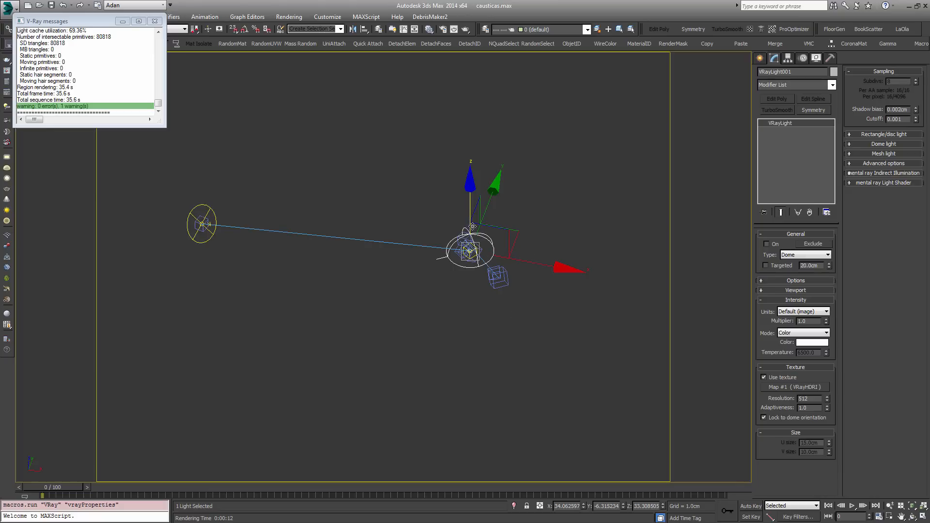
pyautogui.click(775, 246)
# Review the object include/exclude list of VRaySun001, deselect the light, and return to the VRayCam001 view.
pyautogui.click(214, 221)
pyautogui.moveTo(214, 222); pyautogui.dragTo(294, 248, button='middle')
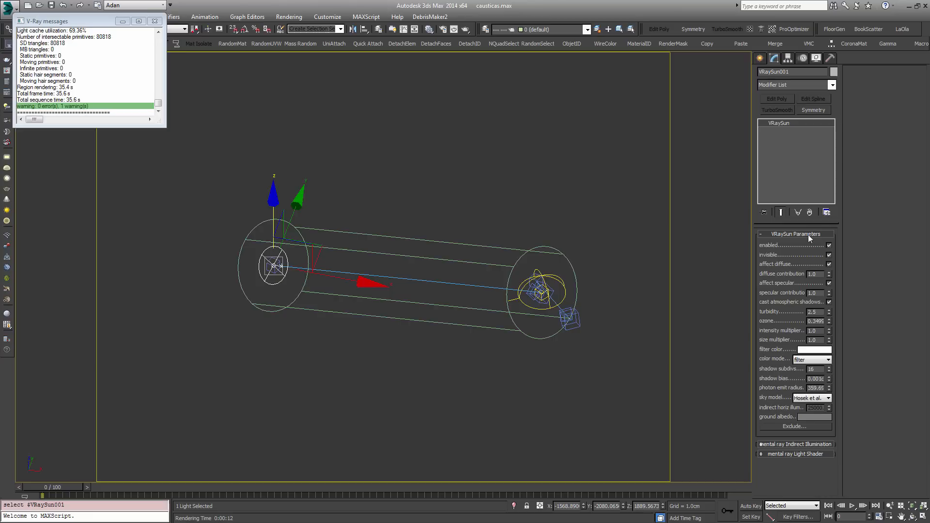
pyautogui.click(790, 427)
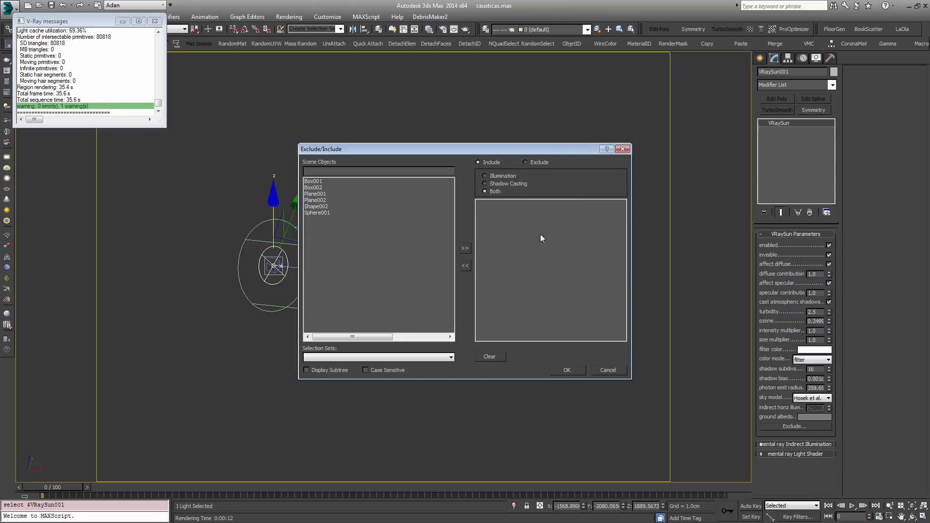
pyautogui.click(567, 370)
pyautogui.moveTo(540, 326); pyautogui.dragTo(440, 321, button='middle')
pyautogui.click(453, 369)
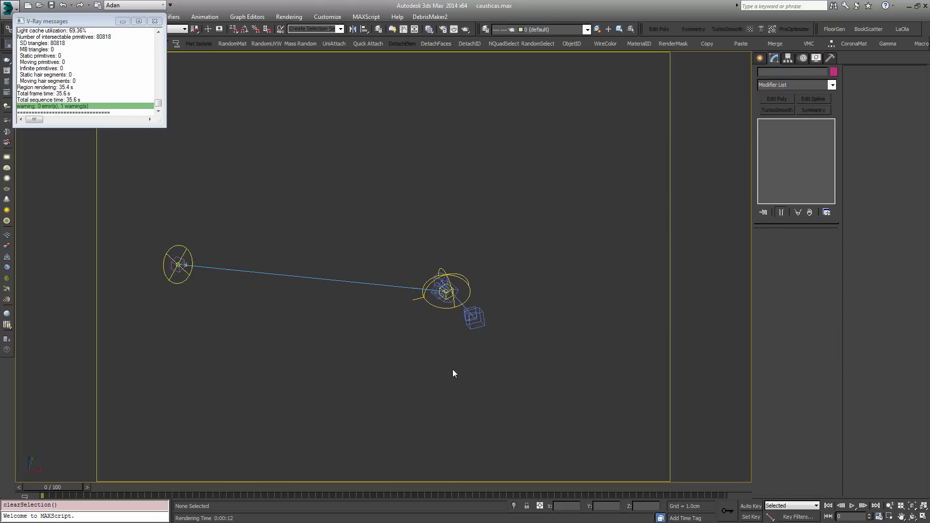
pyautogui.press('c')
pyautogui.doubleClick(430, 201)
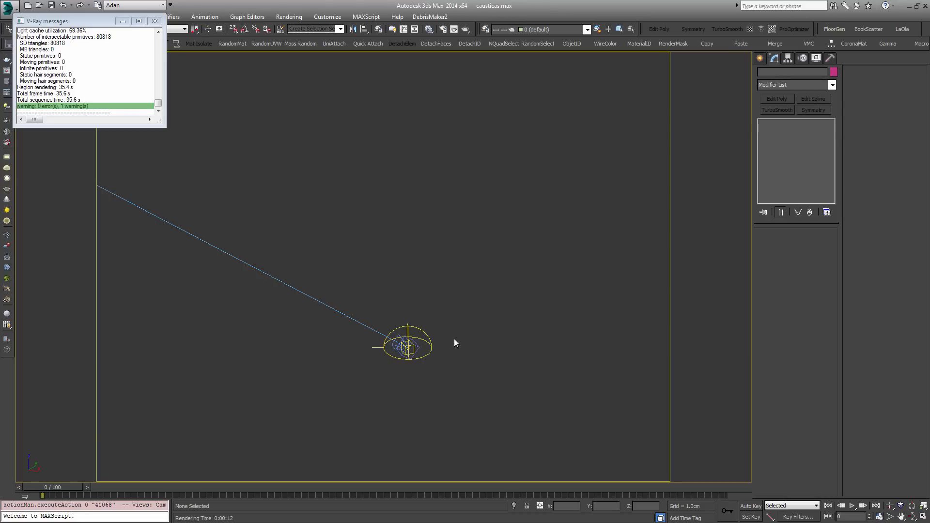
# Unhide the geometry, render the region from VRayCam001 to inspect the pool caustics, then stop the render and close the frame buffer.
pyautogui.click(463, 278)
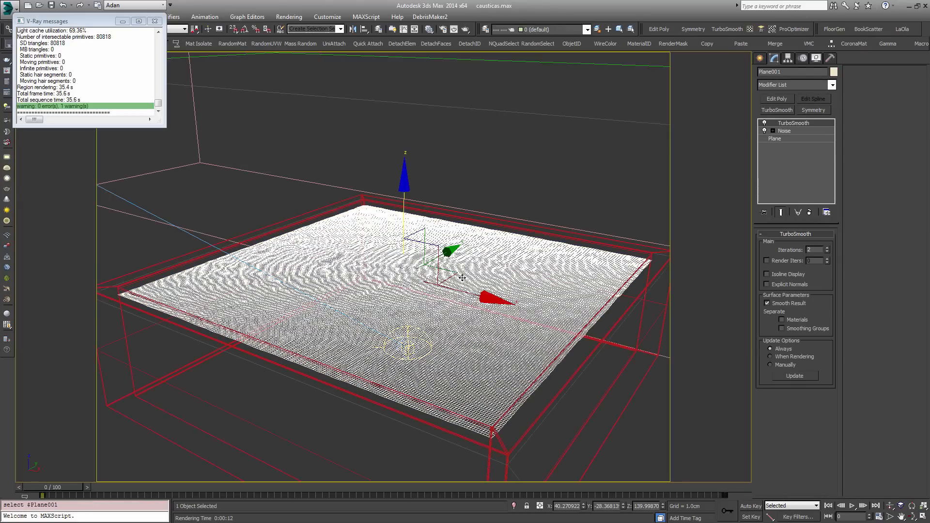
pyautogui.hotkey('shift', 'q')
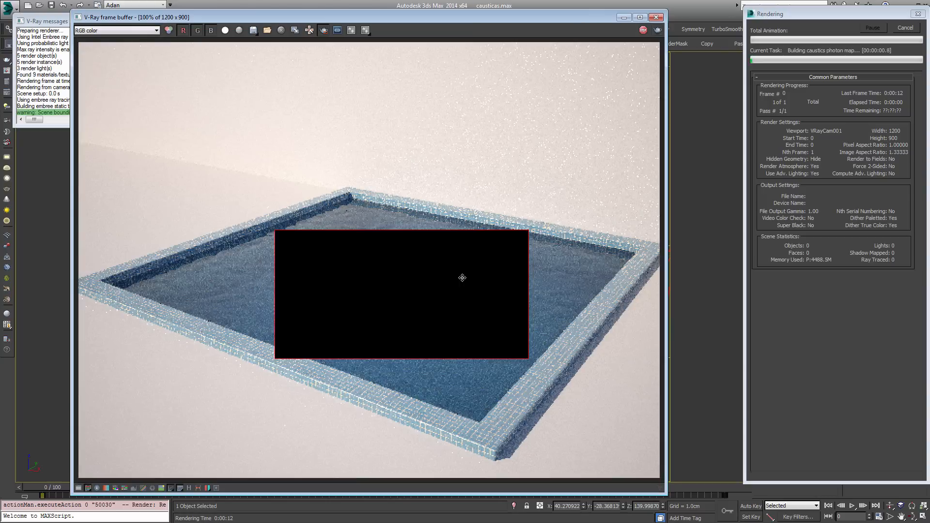
pyautogui.scroll(1, 454, 313)
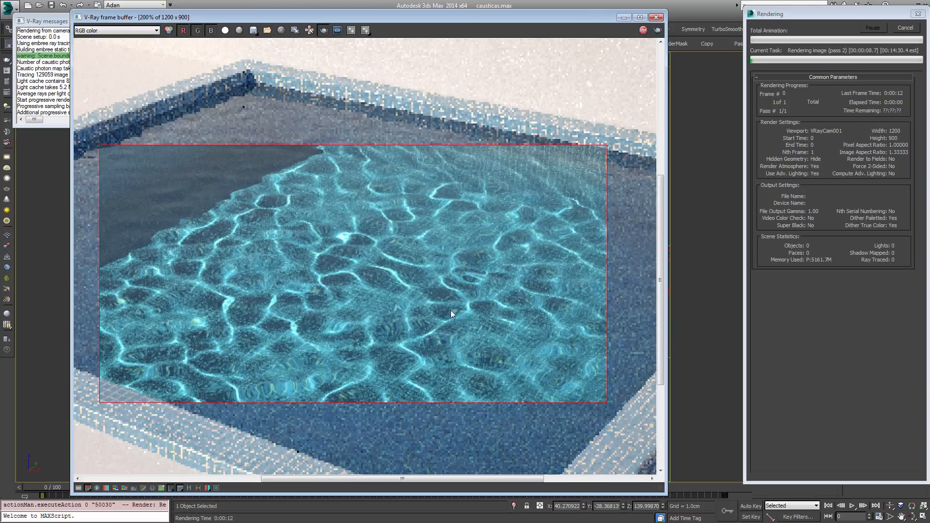
pyautogui.scroll(-1, 452, 308)
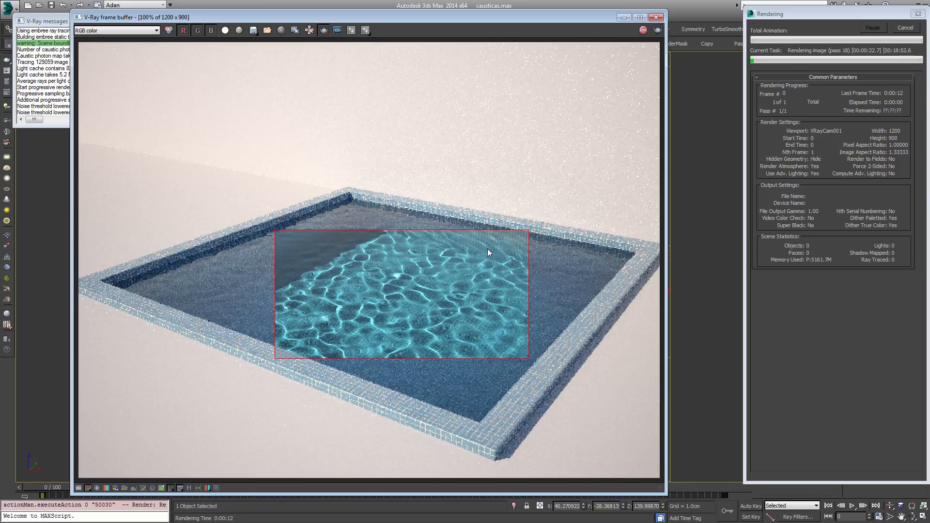
pyautogui.click(910, 27)
pyautogui.click(655, 17)
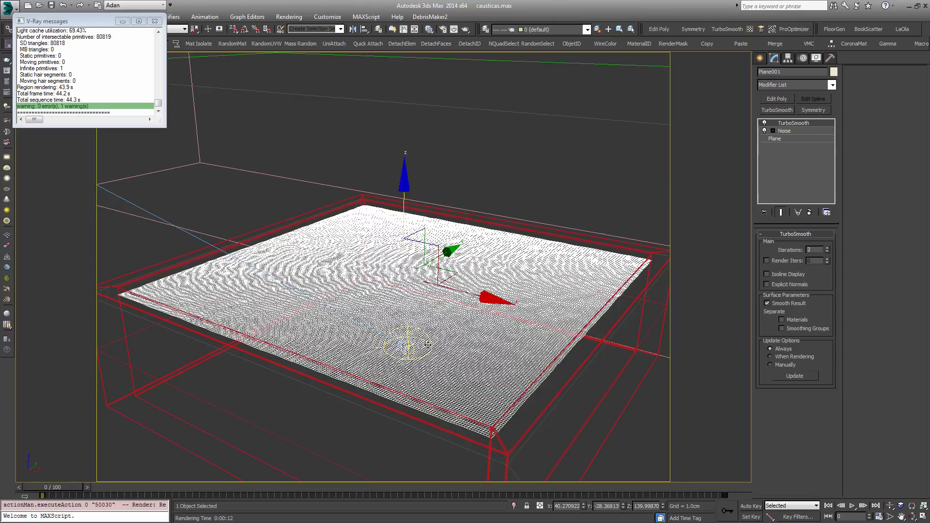
pyautogui.click(492, 196)
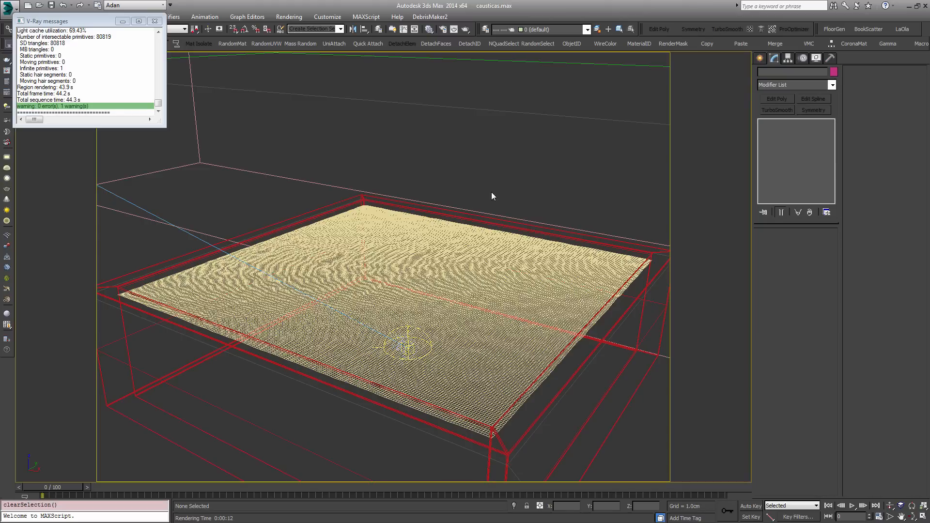
pyautogui.click(438, 268)
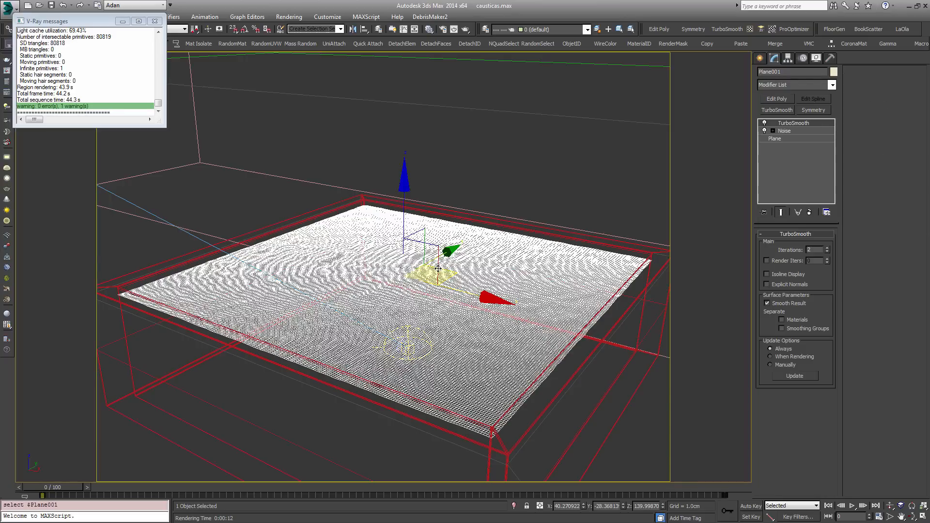
pyautogui.click(506, 191)
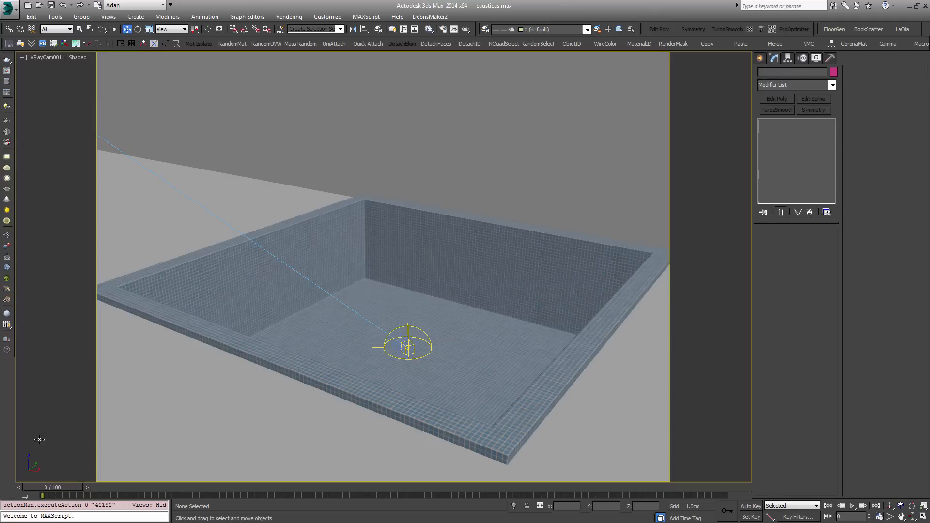
# Show the top view in wireframe with all geometry hidden so that only the lights and cameras are displayed.
pyautogui.click(441, 335)
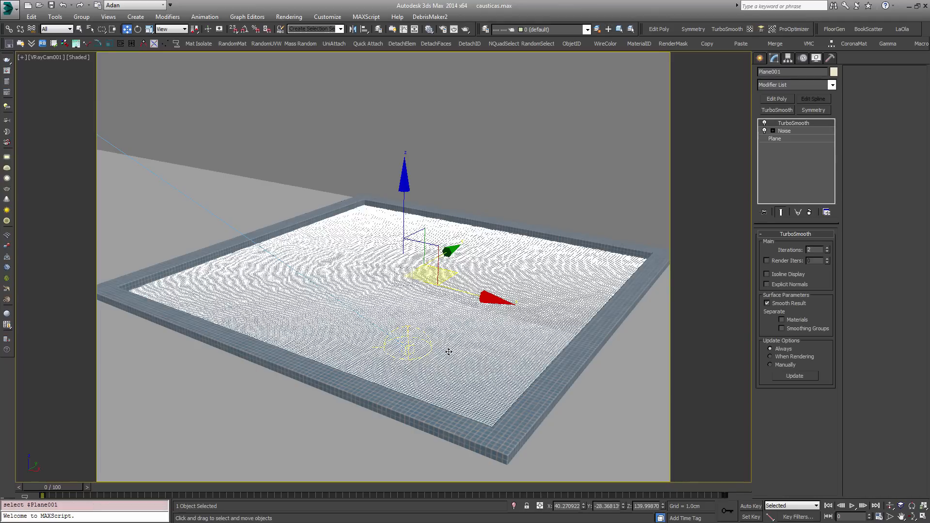
pyautogui.press('t')
pyautogui.press('F3')
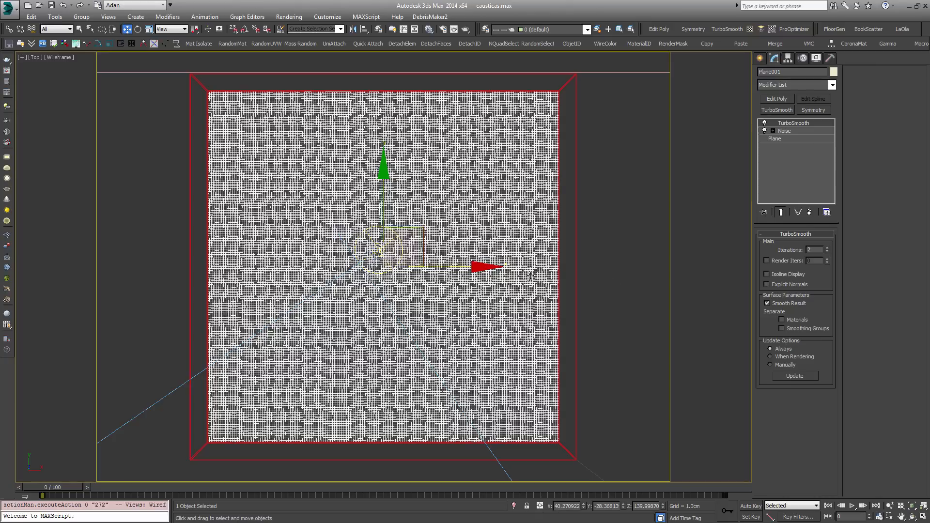
pyautogui.click(615, 291)
pyautogui.hotkey('shift', 'g')
# Examine the extent of VRaySun001's photon emission cylinder in an orthographic view and review the light's object include/exclude list.
pyautogui.click(400, 245)
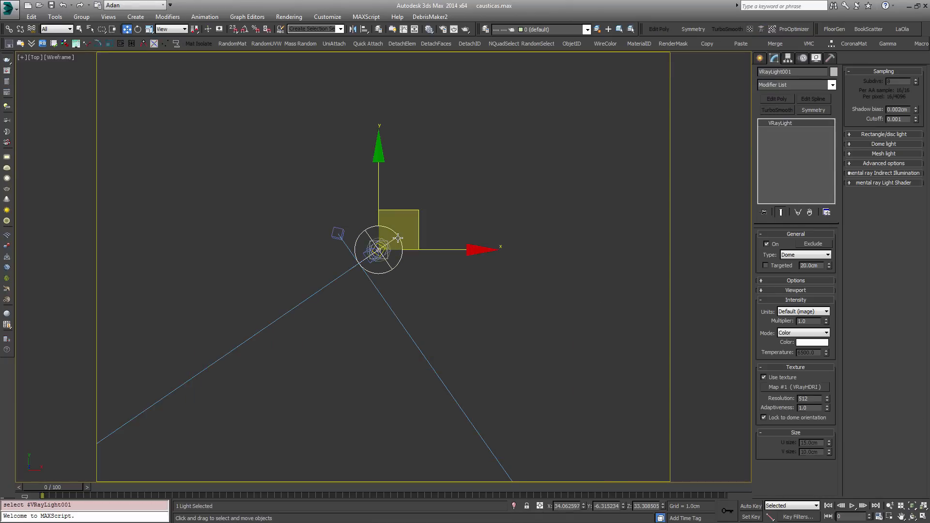
pyautogui.scroll(-3, 404, 252)
pyautogui.scroll(5, 232, 376)
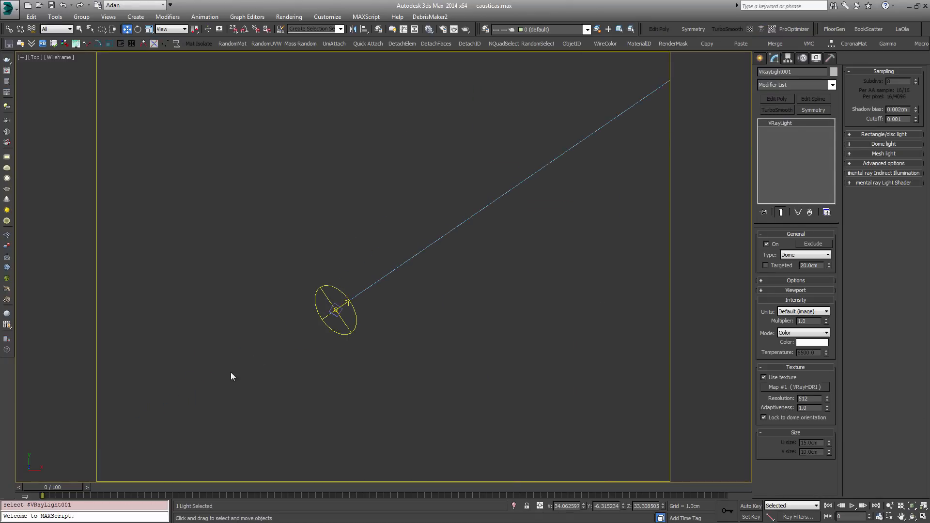
pyautogui.click(341, 318)
pyautogui.scroll(-3, 410, 286)
pyautogui.moveTo(431, 281); pyautogui.dragTo(315, 269, button='middle')
pyautogui.scroll(1, 339, 329)
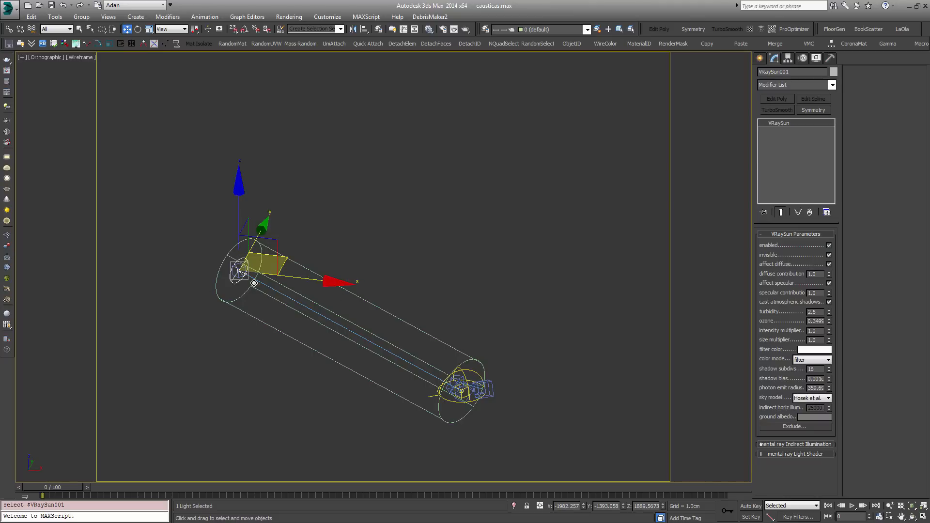
pyautogui.click(799, 427)
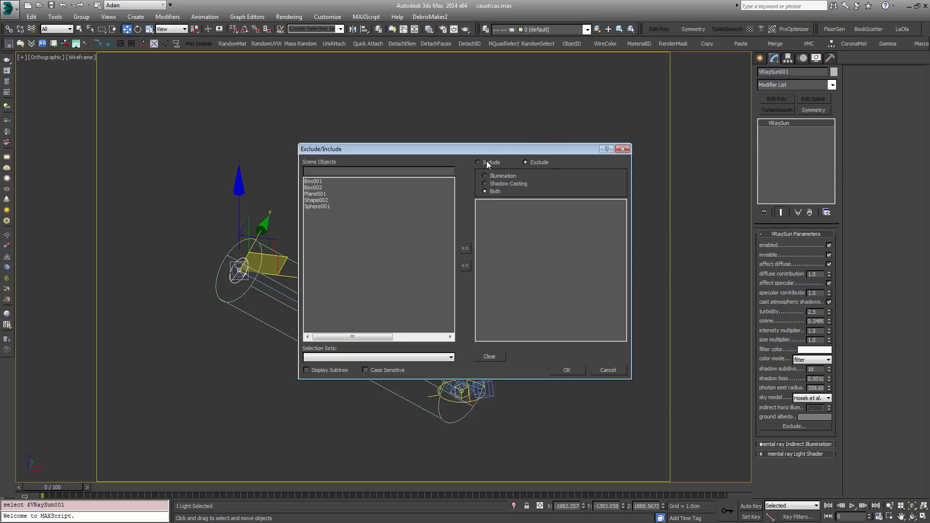
pyautogui.click(566, 371)
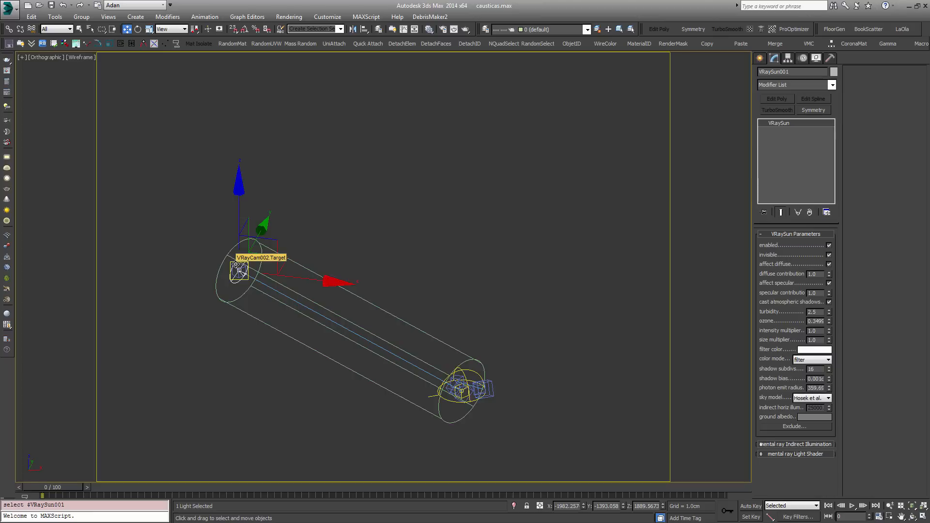
pyautogui.click(498, 330)
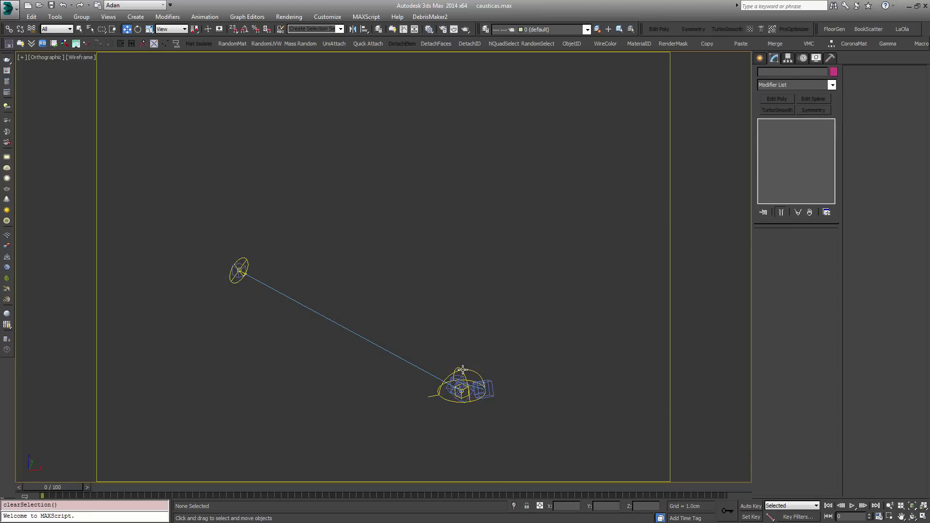
# Review the caustics settings of the dome light VRayLight001 in its V-Ray light properties, then close the dialog.
pyautogui.click(459, 373)
pyautogui.keyDown('alt'); pyautogui.moveTo(458, 374); pyautogui.dragTo(430, 311, button='middle'); pyautogui.keyUp('alt')
pyautogui.rightClick(428, 329)
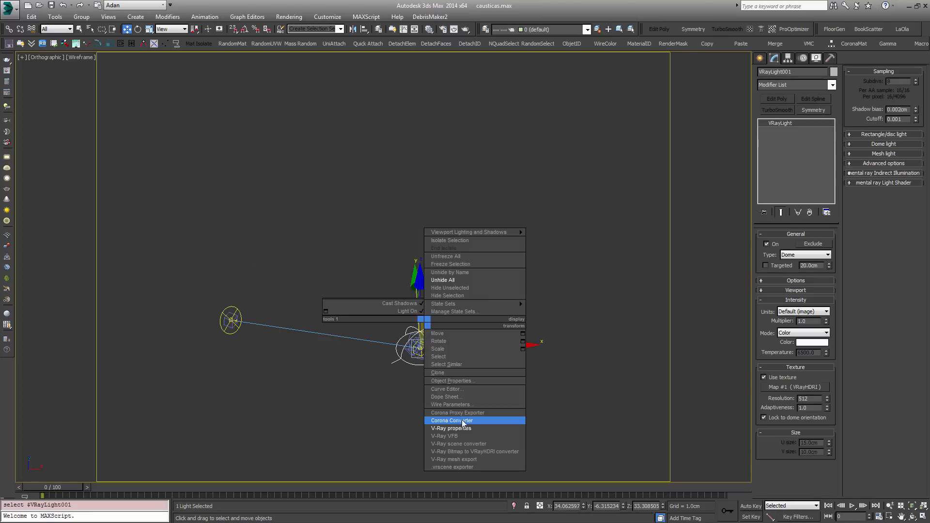
pyautogui.click(464, 429)
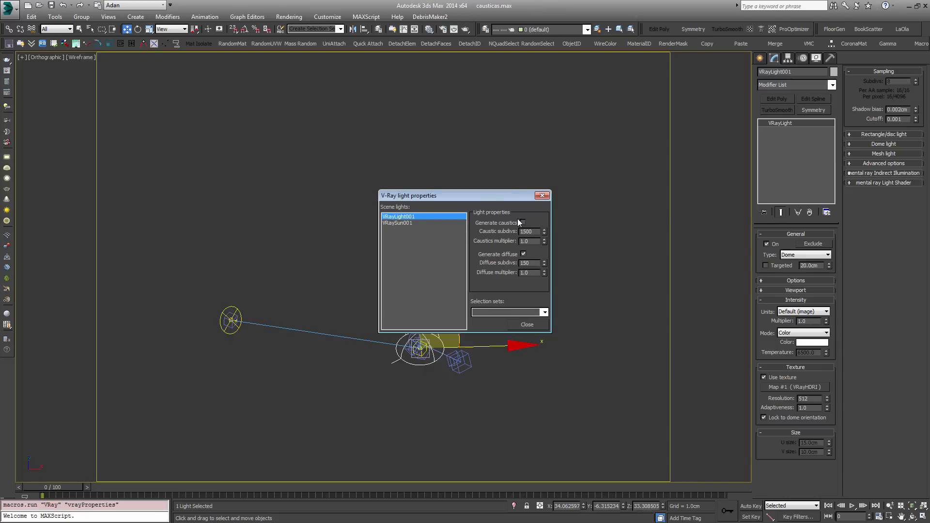
pyautogui.click(543, 196)
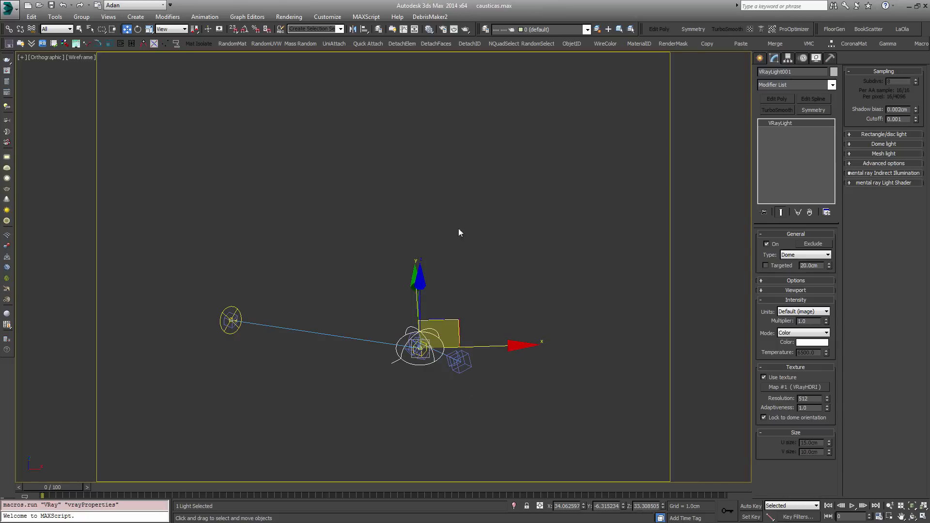
# Return to the VRayCam001 view, unhide the geometry, and start a new render with the water plane selected.
pyautogui.click(233, 310)
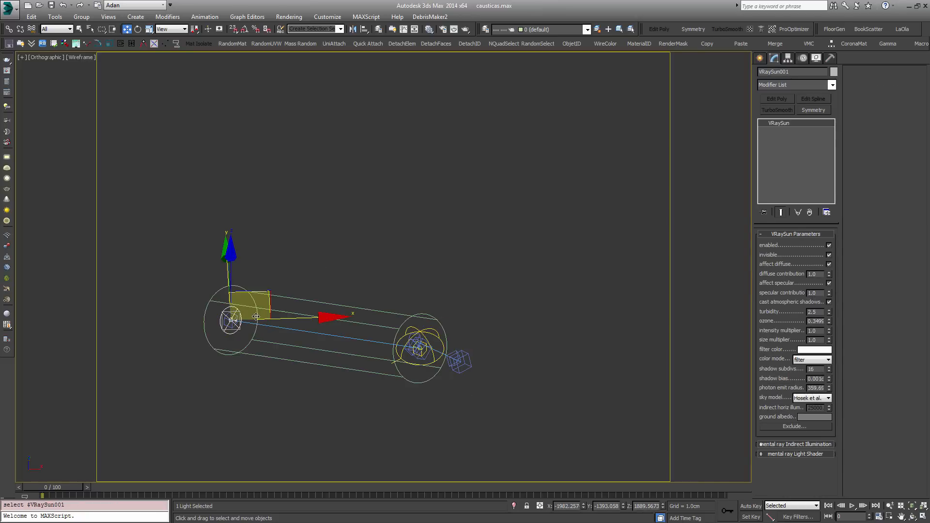
pyautogui.click(401, 269)
pyautogui.press('c')
pyautogui.doubleClick(439, 197)
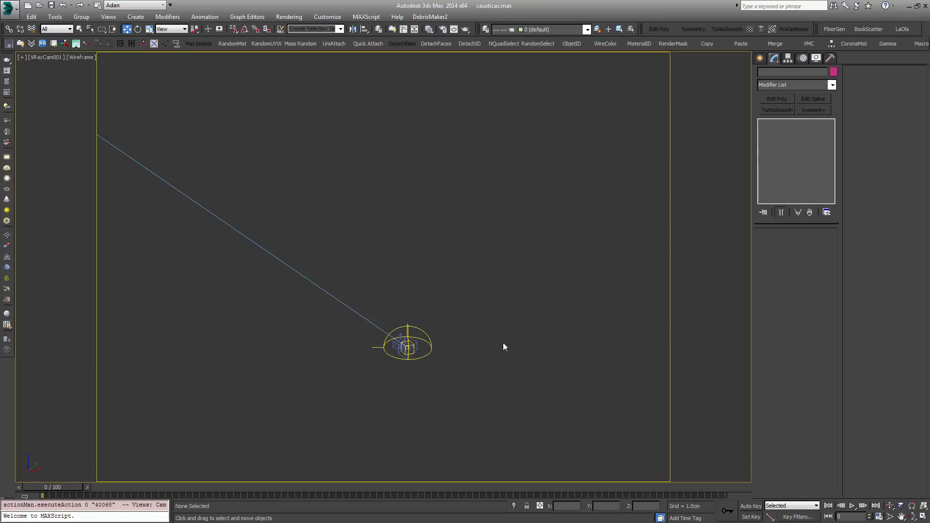
pyautogui.click(504, 333)
pyautogui.hotkey('shift', 'q')
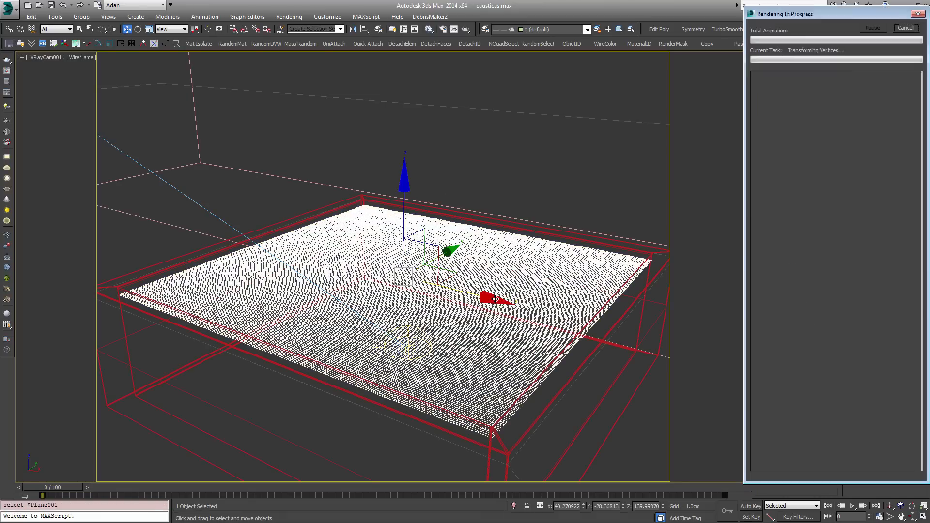